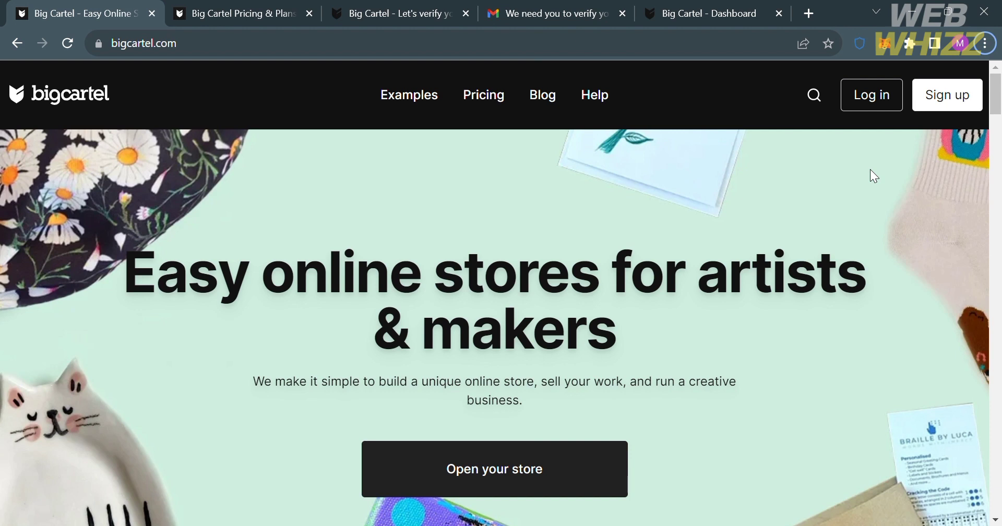
- Look through the Big Cartel home page, covering the plans, maker examples, custom shop and store tools sections down to the footer
{"action": "scroll", "coordinate": [870, 176], "scroll_direction": "down", "scroll_amount": 5}
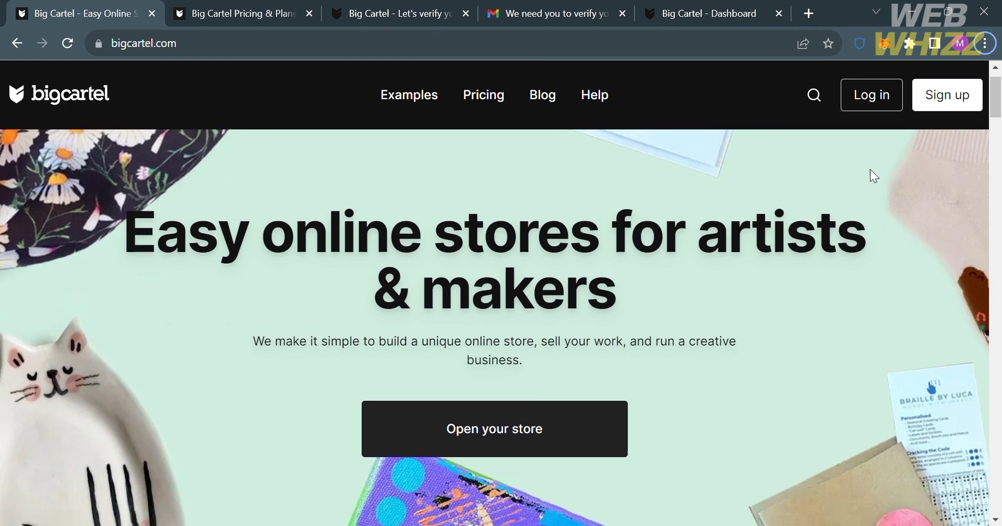
{"action": "scroll", "coordinate": [870, 175], "scroll_direction": "down", "scroll_amount": 3}
{"action": "scroll", "coordinate": [870, 171], "scroll_direction": "down", "scroll_amount": 4}
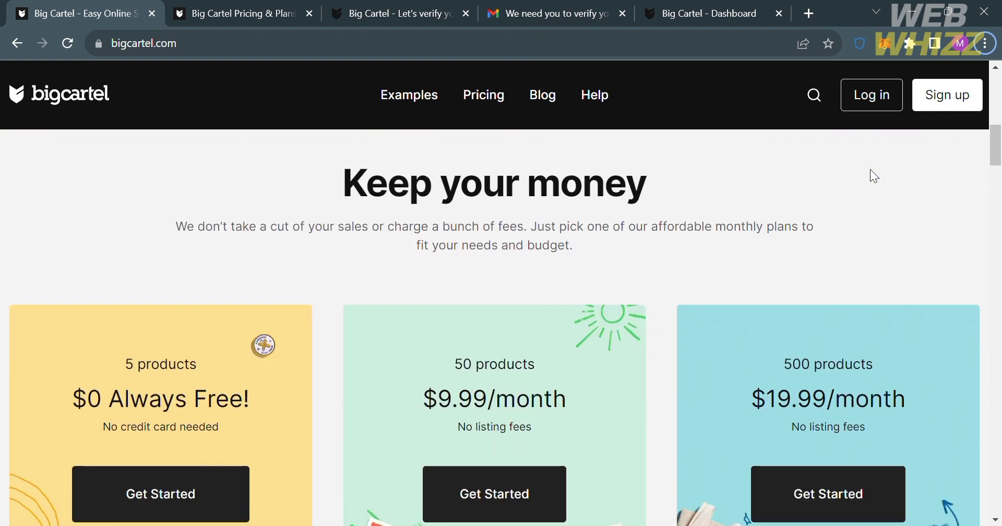
{"action": "scroll", "coordinate": [870, 171], "scroll_direction": "up", "scroll_amount": 3}
{"action": "scroll", "coordinate": [871, 170], "scroll_direction": "down", "scroll_amount": 7}
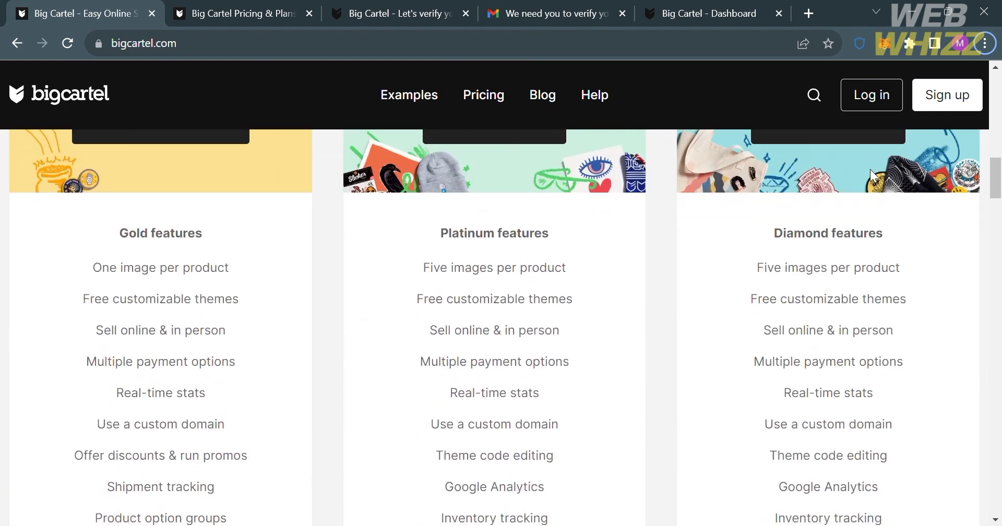
{"action": "scroll", "coordinate": [870, 170], "scroll_direction": "down", "scroll_amount": 8}
{"action": "scroll", "coordinate": [874, 175], "scroll_direction": "down", "scroll_amount": 6}
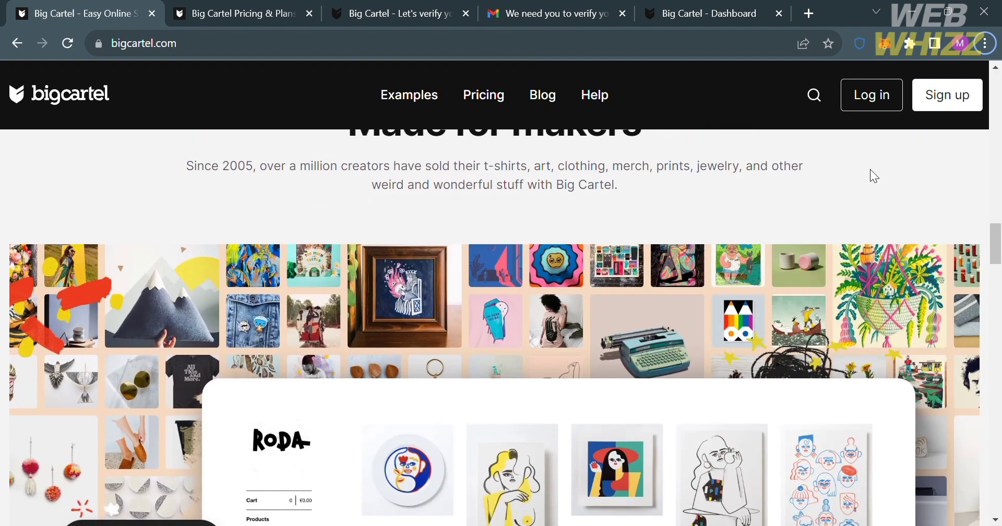
{"action": "scroll", "coordinate": [874, 176], "scroll_direction": "down", "scroll_amount": 4}
{"action": "scroll", "coordinate": [871, 171], "scroll_direction": "down", "scroll_amount": 12}
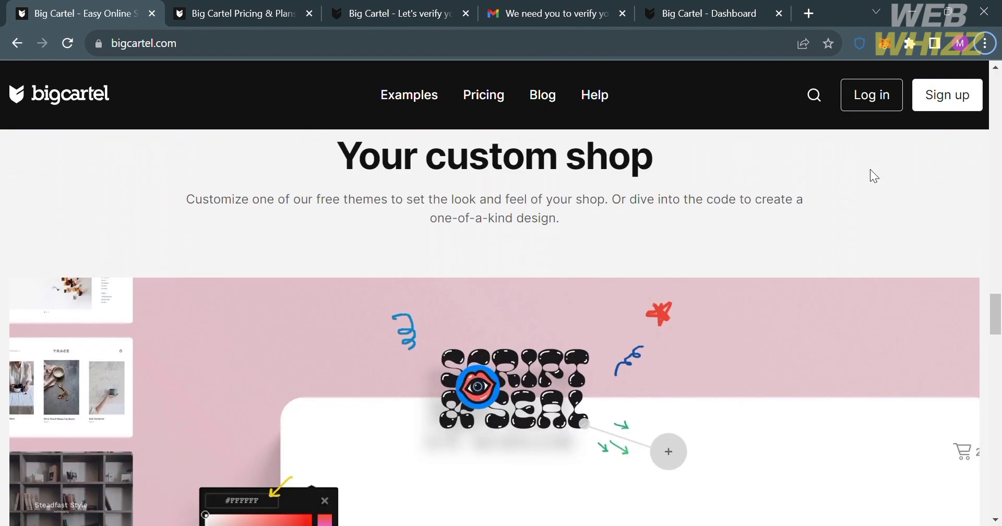
{"action": "scroll", "coordinate": [870, 167], "scroll_direction": "down", "scroll_amount": 10}
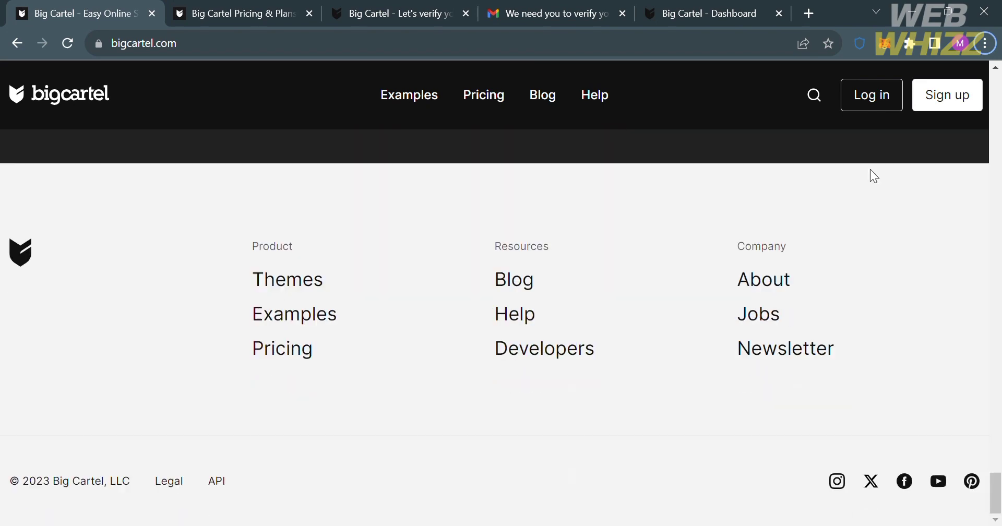
{"action": "scroll", "coordinate": [870, 170], "scroll_direction": "up", "scroll_amount": 8}
{"action": "scroll", "coordinate": [870, 169], "scroll_direction": "up", "scroll_amount": 7}
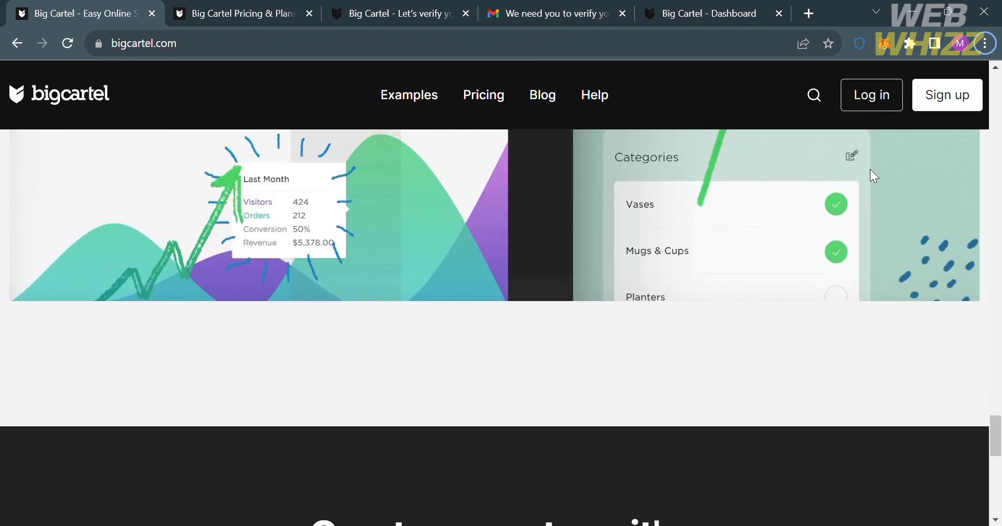
{"action": "scroll", "coordinate": [871, 171], "scroll_direction": "up", "scroll_amount": 8}
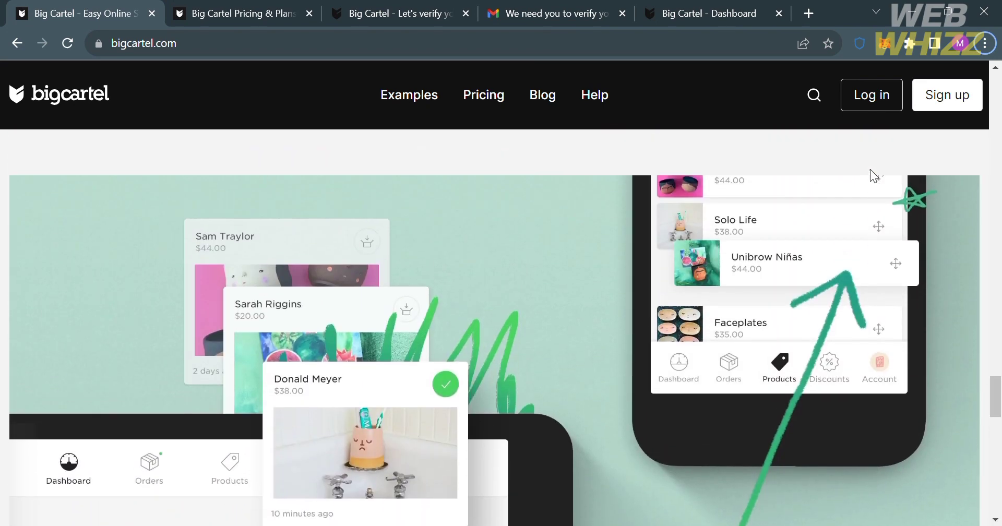
{"action": "scroll", "coordinate": [870, 170], "scroll_direction": "down", "scroll_amount": 4}
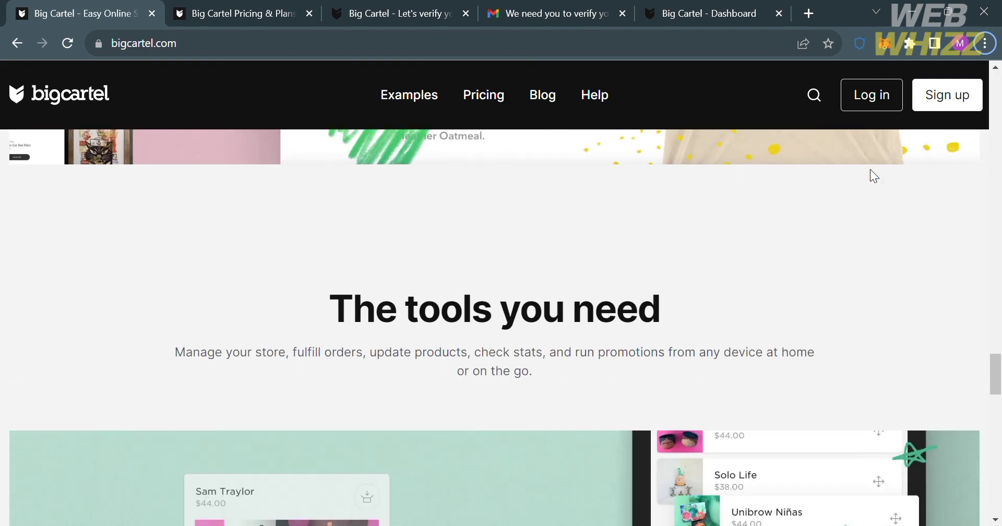
{"action": "scroll", "coordinate": [870, 170], "scroll_direction": "up", "scroll_amount": 7}
{"action": "scroll", "coordinate": [874, 176], "scroll_direction": "up", "scroll_amount": 6}
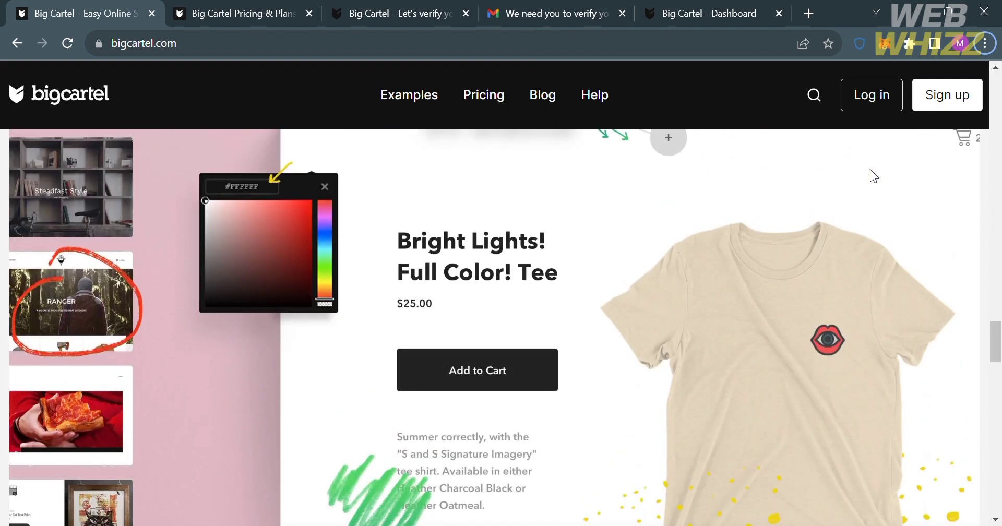
{"action": "scroll", "coordinate": [875, 177], "scroll_direction": "up", "scroll_amount": 12}
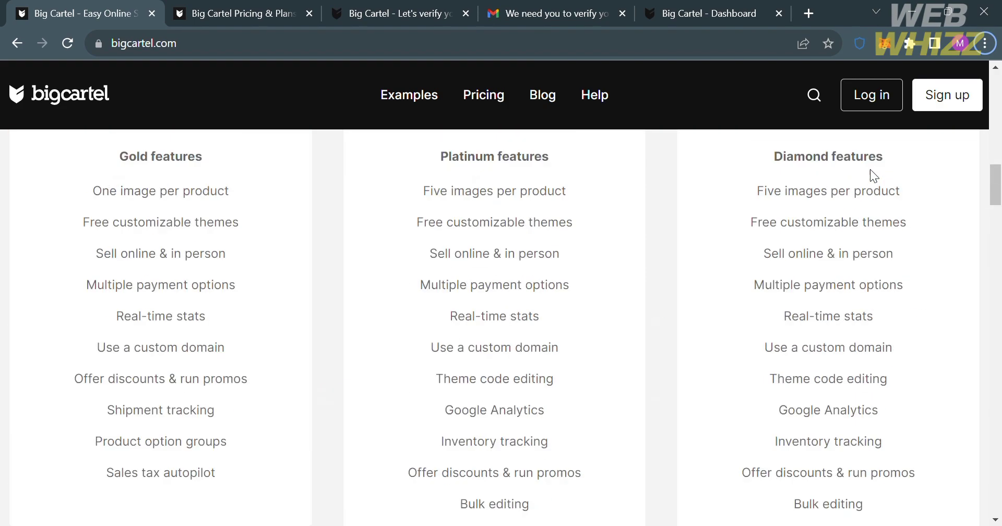
{"action": "scroll", "coordinate": [875, 176], "scroll_direction": "up", "scroll_amount": 3}
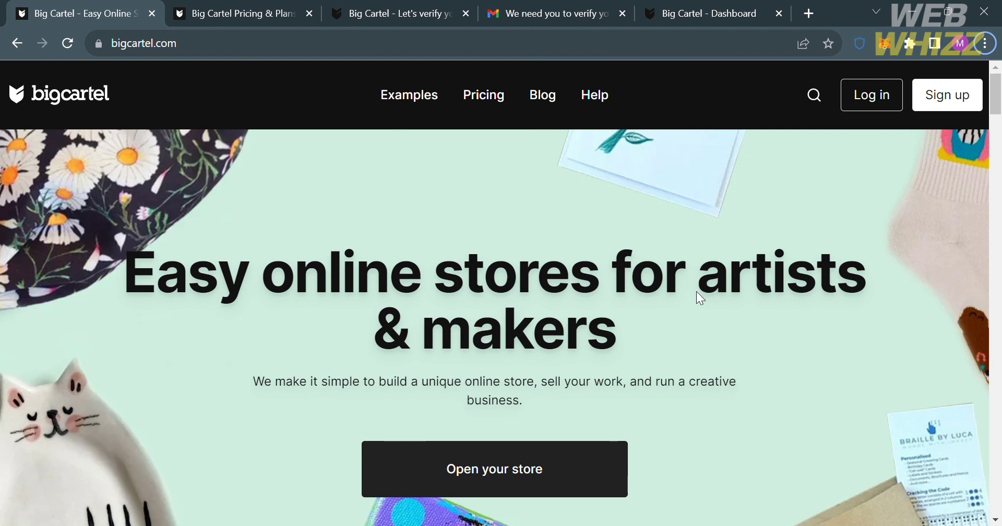
- Compare the prices, product limits and features of the Gold, Platinum and Diamond plans on the home page
{"action": "scroll", "coordinate": [697, 293], "scroll_direction": "down", "scroll_amount": 6}
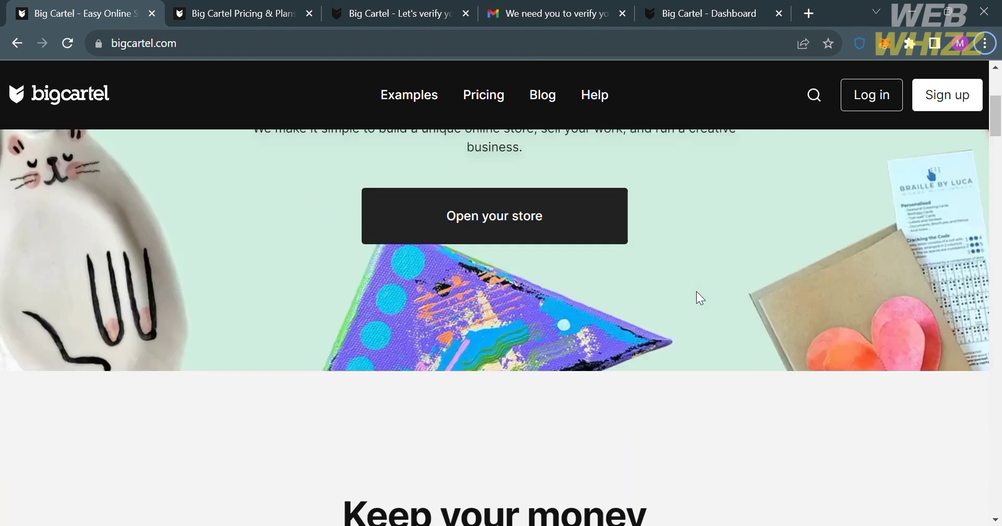
{"action": "scroll", "coordinate": [700, 298], "scroll_direction": "down", "scroll_amount": 5}
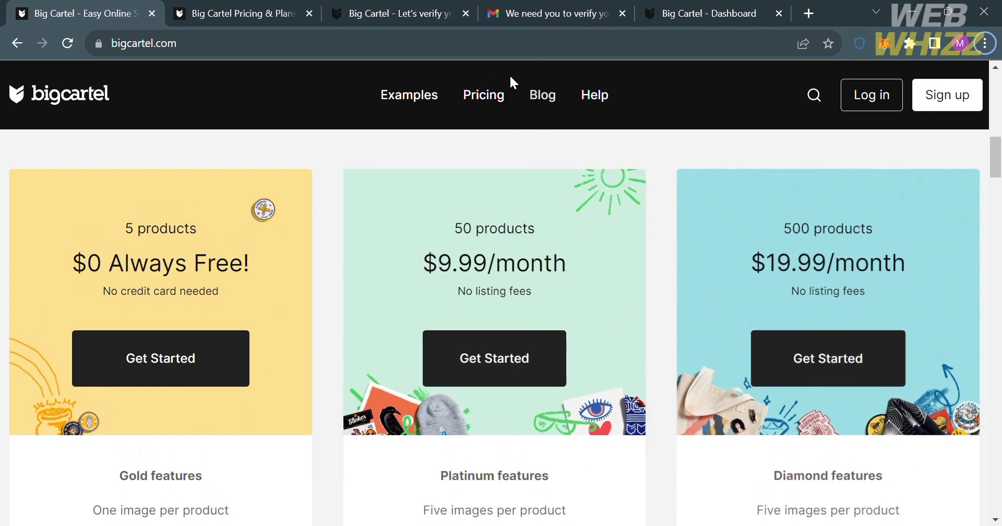
{"action": "scroll", "coordinate": [574, 302], "scroll_direction": "down", "scroll_amount": 1}
{"action": "scroll", "coordinate": [573, 303], "scroll_direction": "down", "scroll_amount": 4}
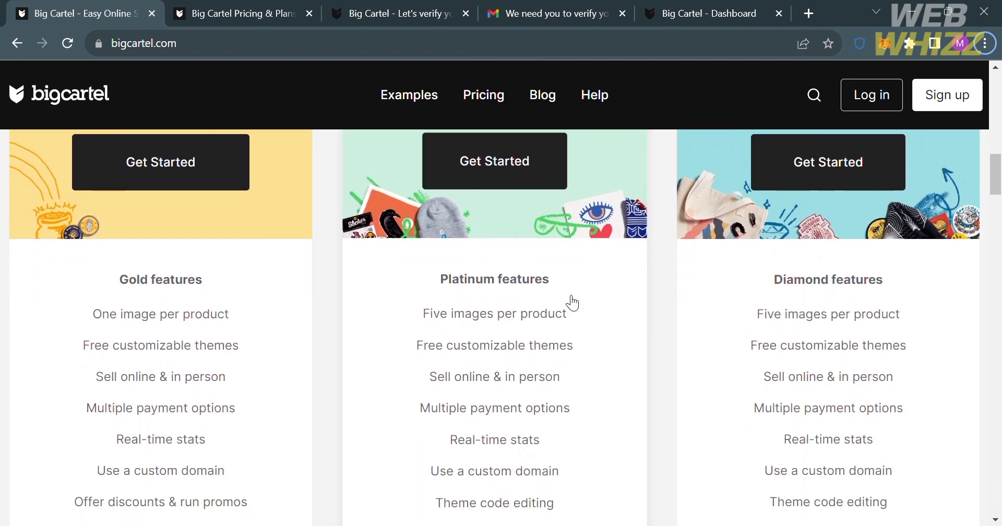
{"action": "scroll", "coordinate": [573, 303], "scroll_direction": "up", "scroll_amount": 5}
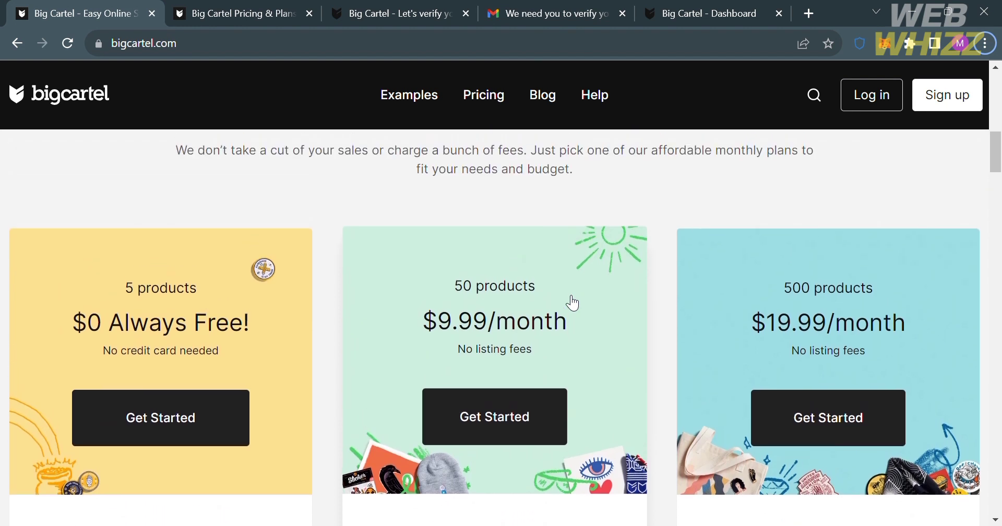
{"action": "scroll", "coordinate": [573, 303], "scroll_direction": "down", "scroll_amount": 4}
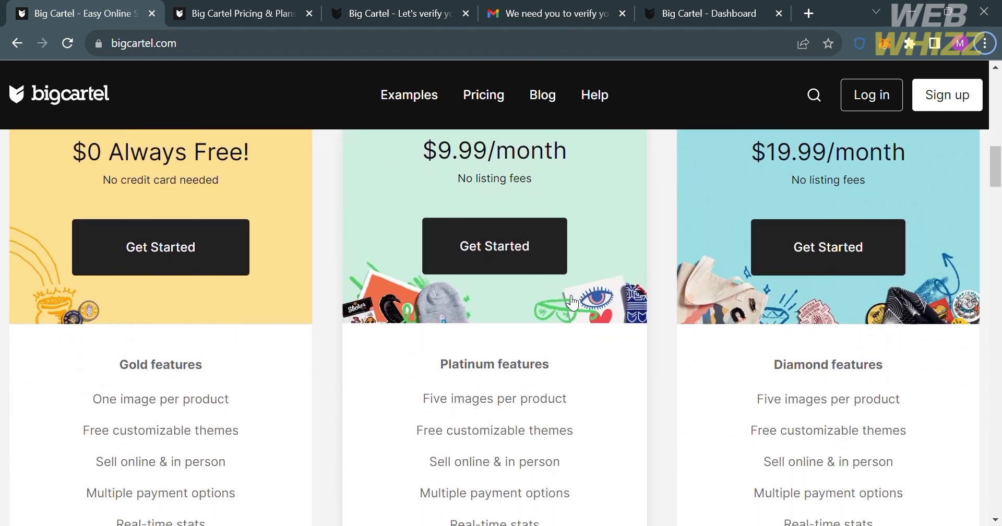
{"action": "scroll", "coordinate": [573, 303], "scroll_direction": "up", "scroll_amount": 3}
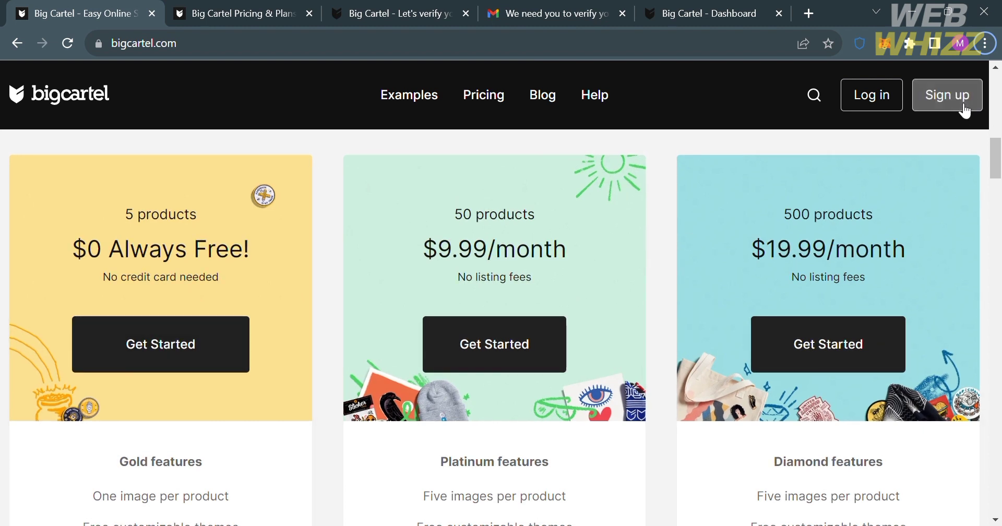
{"action": "left_click", "coordinate": [289, 10]}
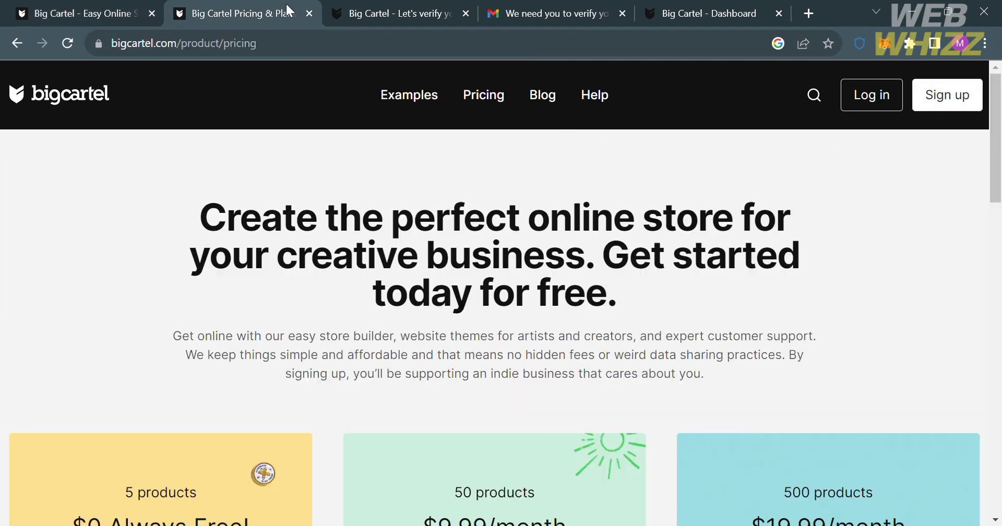
{"action": "left_click", "coordinate": [372, 6]}
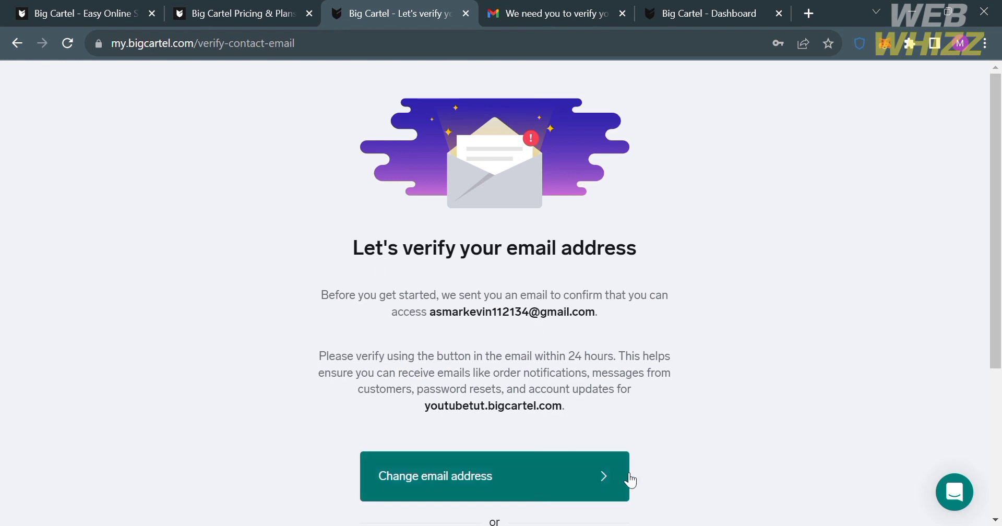
{"action": "scroll", "coordinate": [697, 465], "scroll_direction": "down", "scroll_amount": 2}
{"action": "scroll", "coordinate": [697, 464], "scroll_direction": "down", "scroll_amount": 3}
{"action": "key", "text": "ctrl+Tab"}
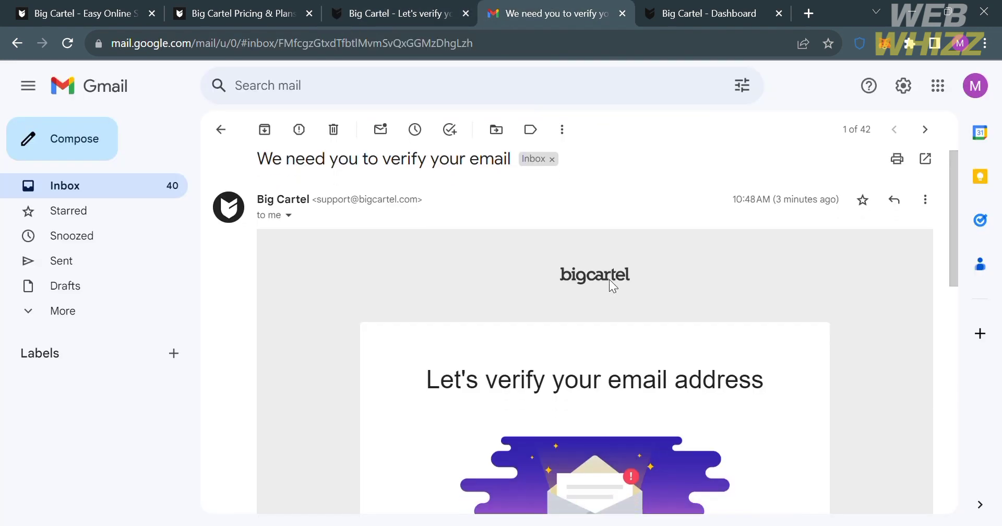
{"action": "scroll", "coordinate": [610, 280], "scroll_direction": "down", "scroll_amount": 5}
{"action": "scroll", "coordinate": [610, 285], "scroll_direction": "down", "scroll_amount": 4}
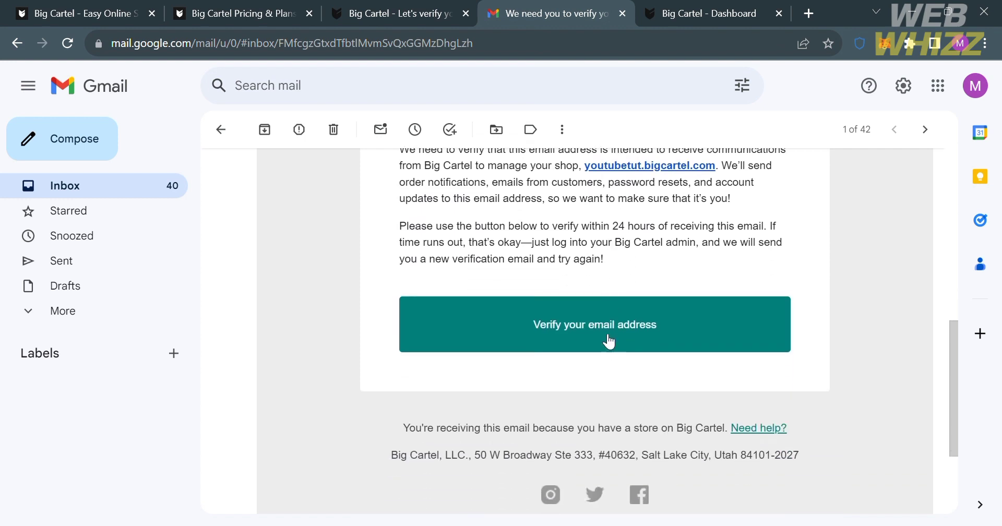
- Switch to the Big Cartel dashboard and review the Getting started checklist
{"action": "left_click", "coordinate": [719, 6]}
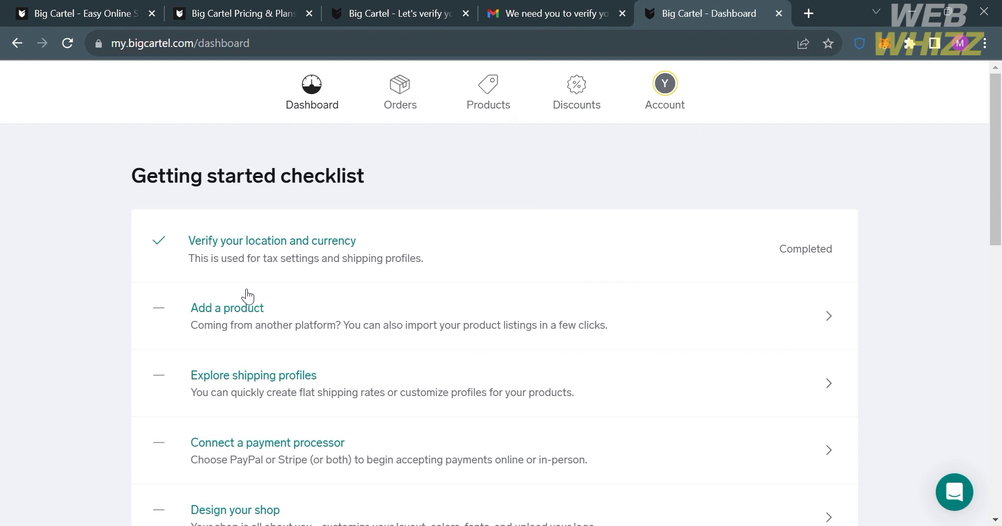
{"action": "scroll", "coordinate": [314, 266], "scroll_direction": "down", "scroll_amount": 1}
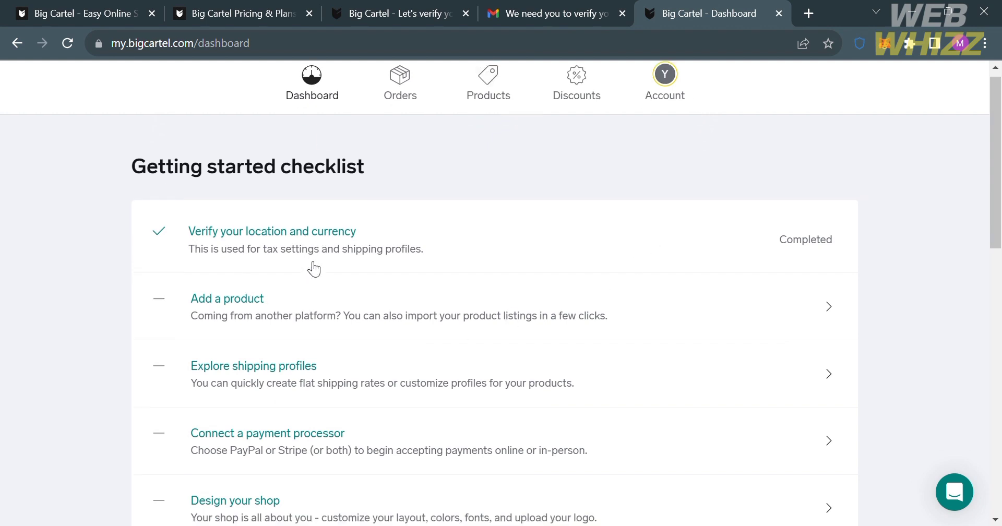
{"action": "scroll", "coordinate": [314, 267], "scroll_direction": "down", "scroll_amount": 2}
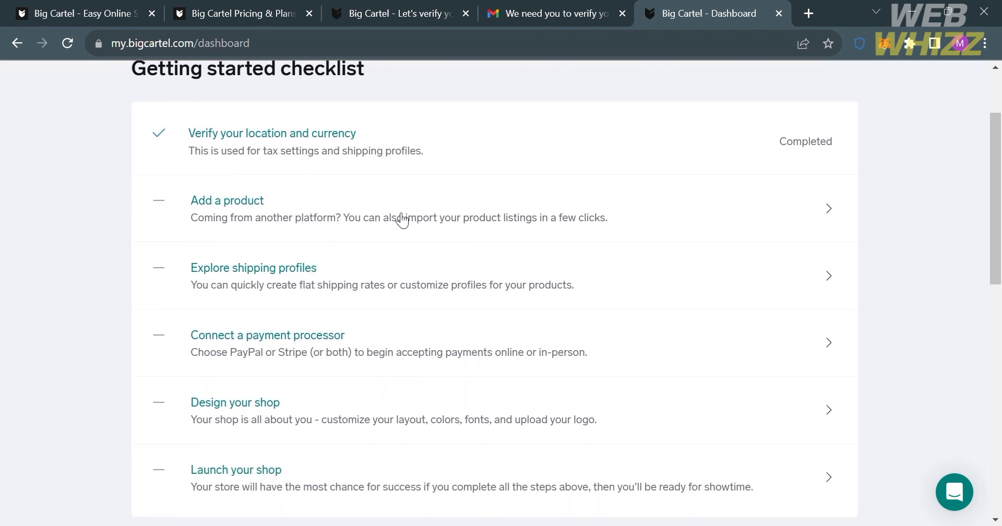
{"action": "scroll", "coordinate": [439, 363], "scroll_direction": "down", "scroll_amount": 5}
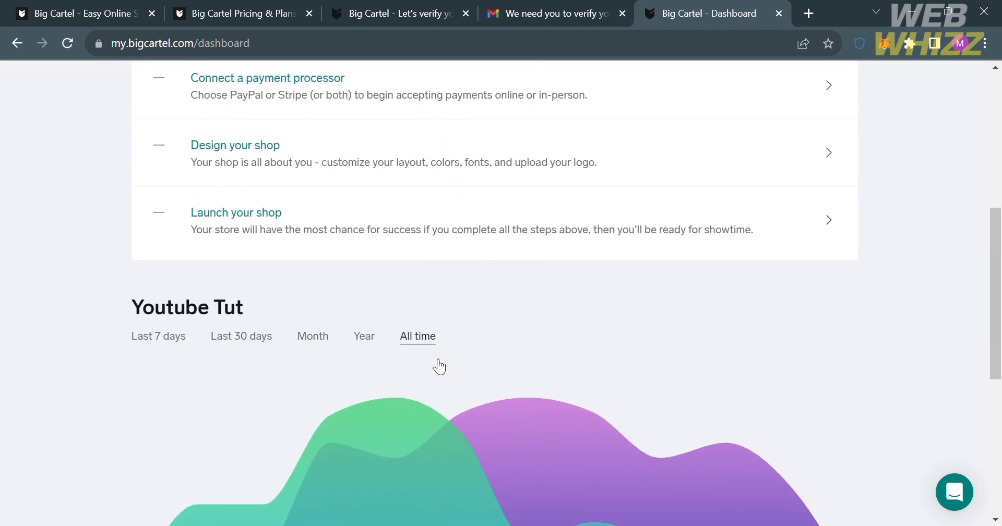
{"action": "scroll", "coordinate": [439, 367], "scroll_direction": "up", "scroll_amount": 7}
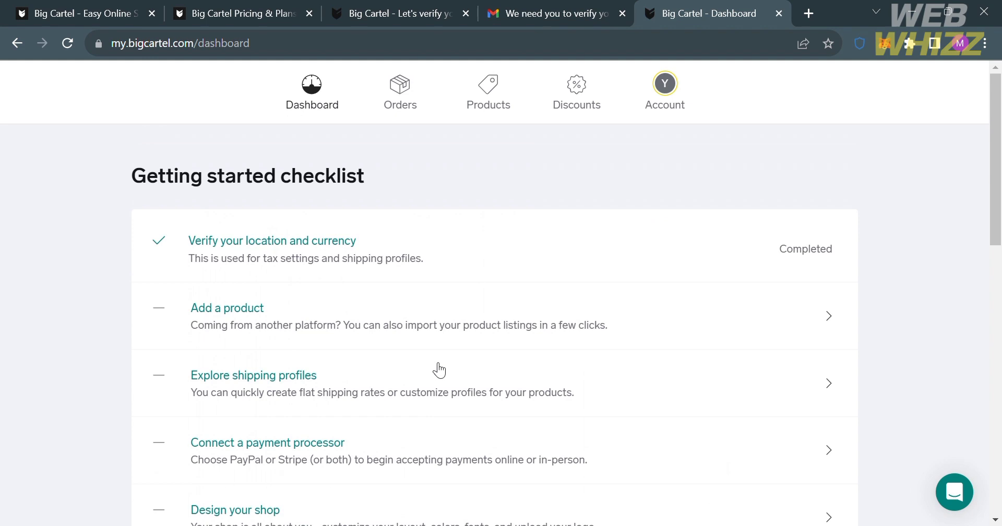
{"action": "scroll", "coordinate": [439, 370], "scroll_direction": "down", "scroll_amount": 1}
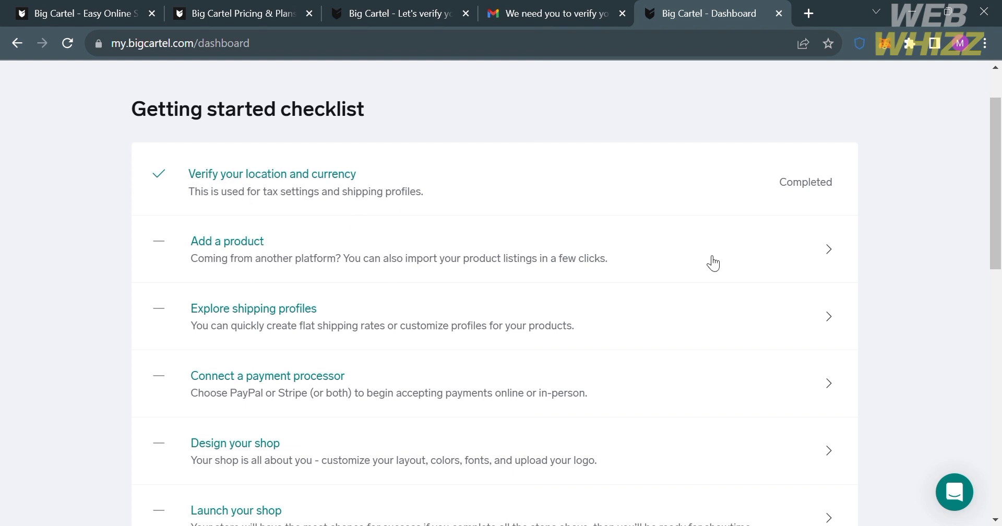
- Open a new product form from the checklist's Add a product item, dismissing the guided tour
{"action": "left_click", "coordinate": [816, 265]}
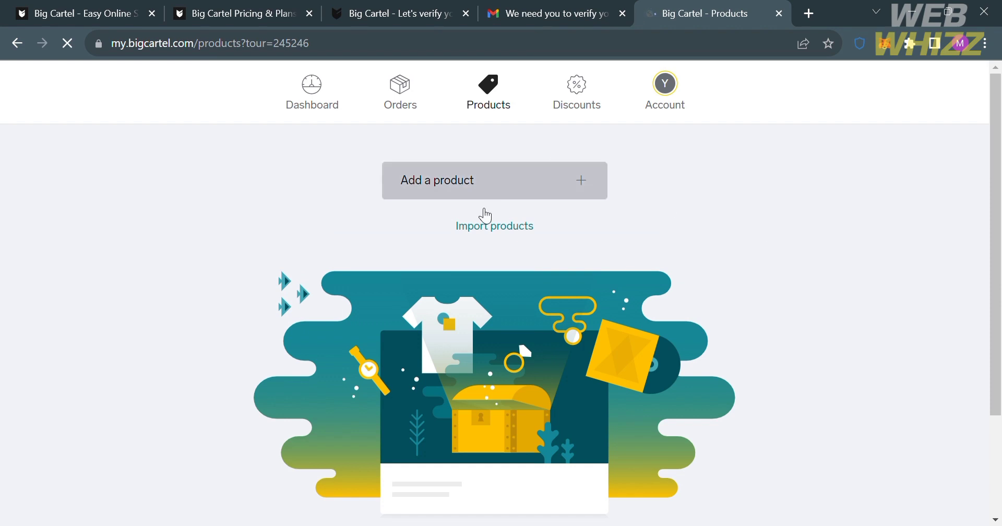
{"action": "scroll", "coordinate": [485, 331], "scroll_direction": "down", "scroll_amount": 3}
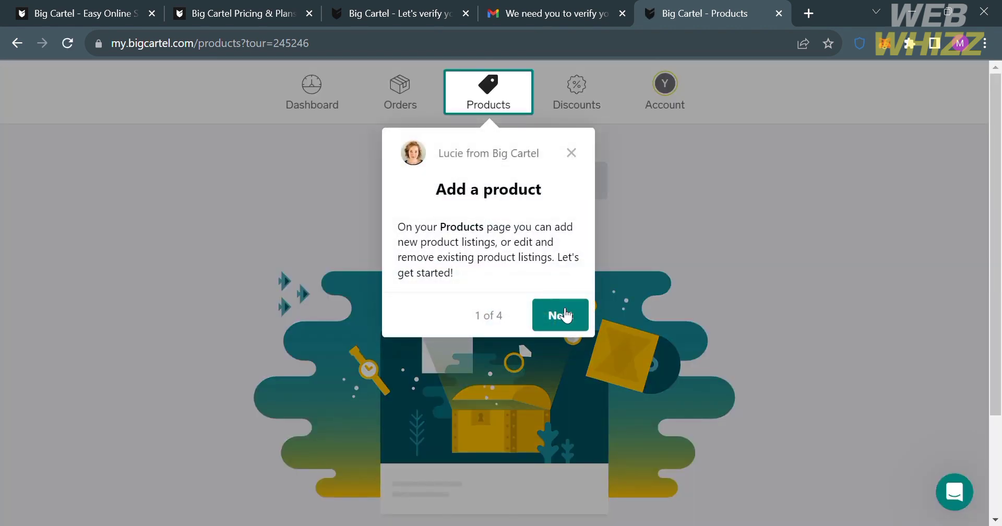
{"action": "left_click", "coordinate": [571, 152]}
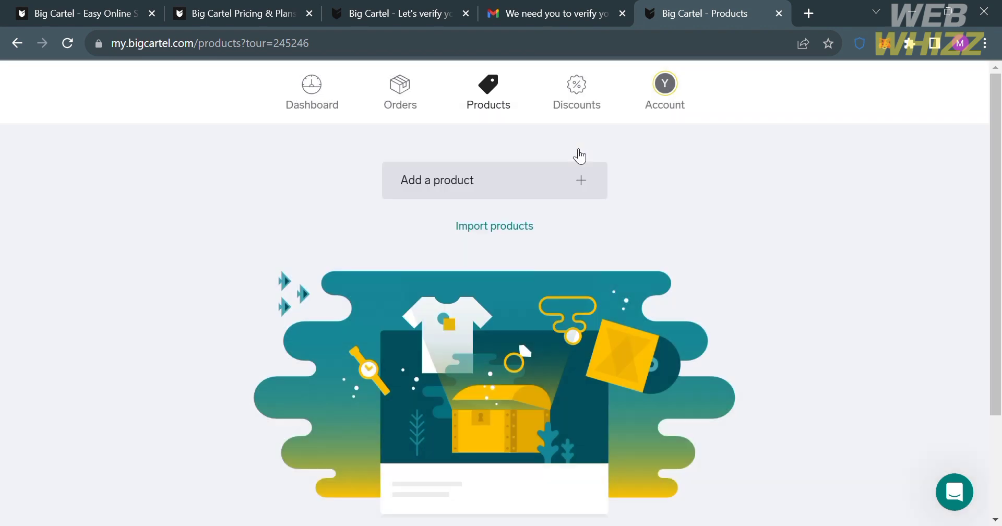
{"action": "left_click", "coordinate": [581, 183]}
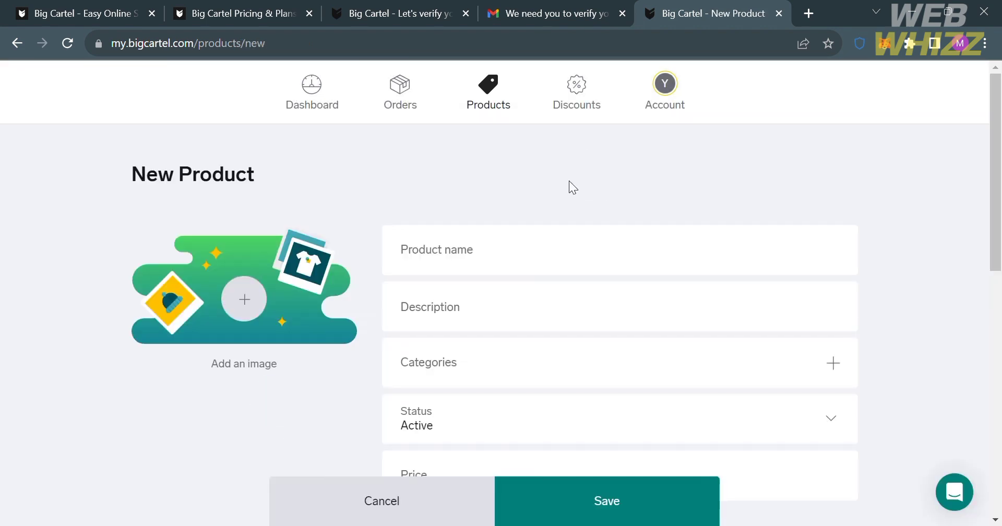
- Name the new product Product 1
{"action": "left_click", "coordinate": [518, 259]}
{"action": "scroll", "coordinate": [517, 260], "scroll_direction": "down", "scroll_amount": 6}
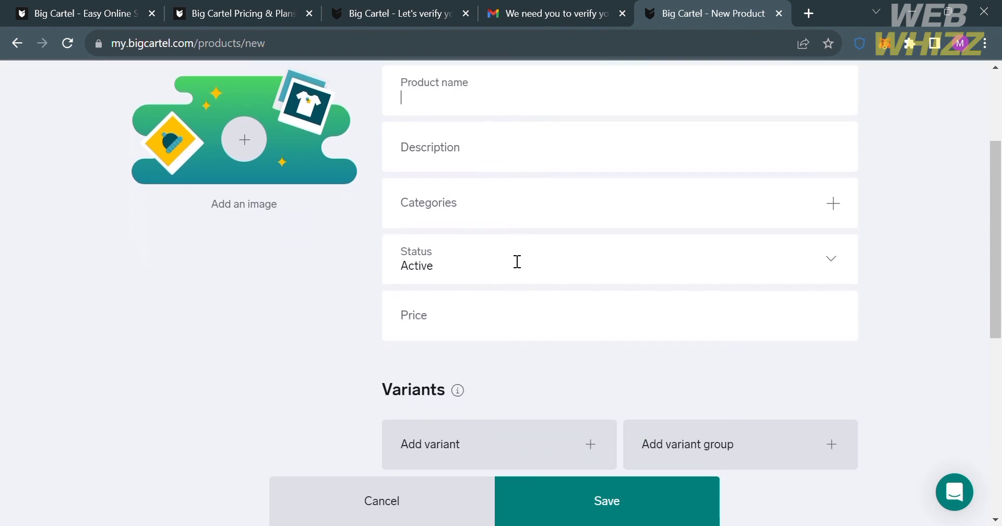
{"action": "scroll", "coordinate": [518, 262], "scroll_direction": "up", "scroll_amount": 6}
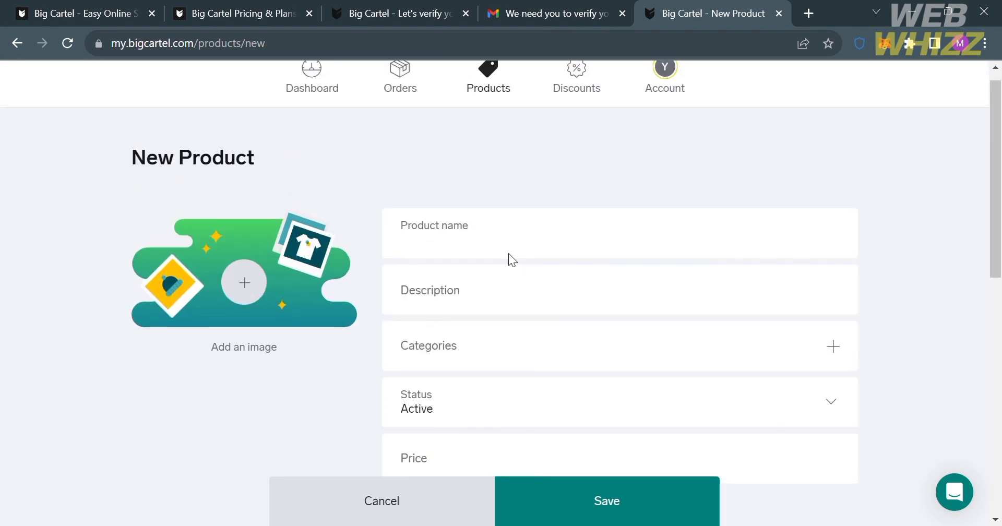
{"action": "type", "text": "S"}
{"action": "key", "text": "BackSpace"}
{"action": "type", "text": "Pro"}
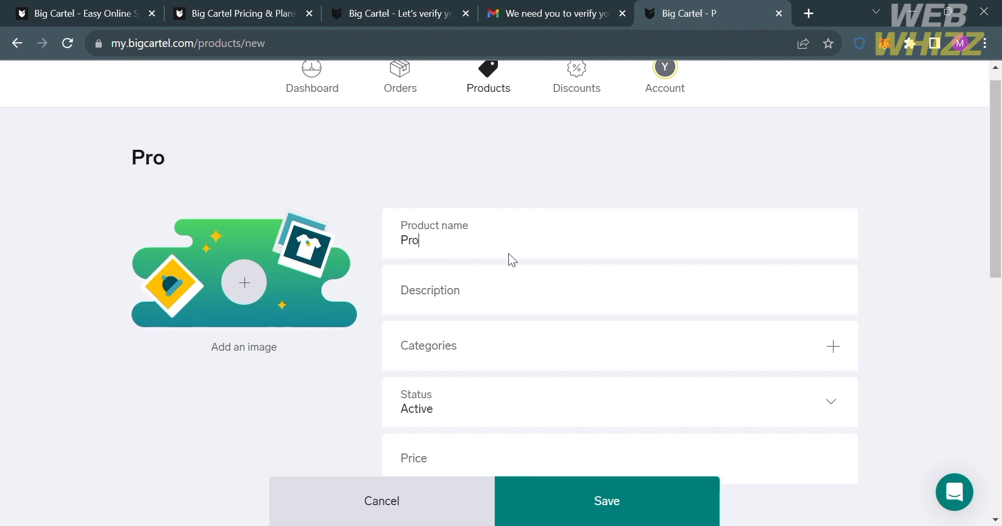
{"action": "type", "text": "duct `"}
{"action": "key", "text": "BackSpace"}
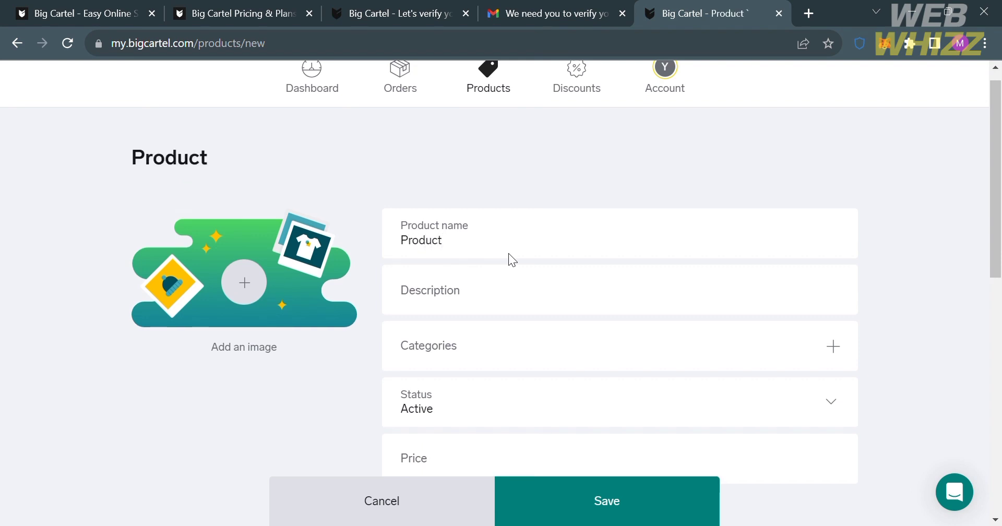
{"action": "type", "text": "1"}
- Enter Sample Description as the product's description
{"action": "left_click", "coordinate": [514, 279]}
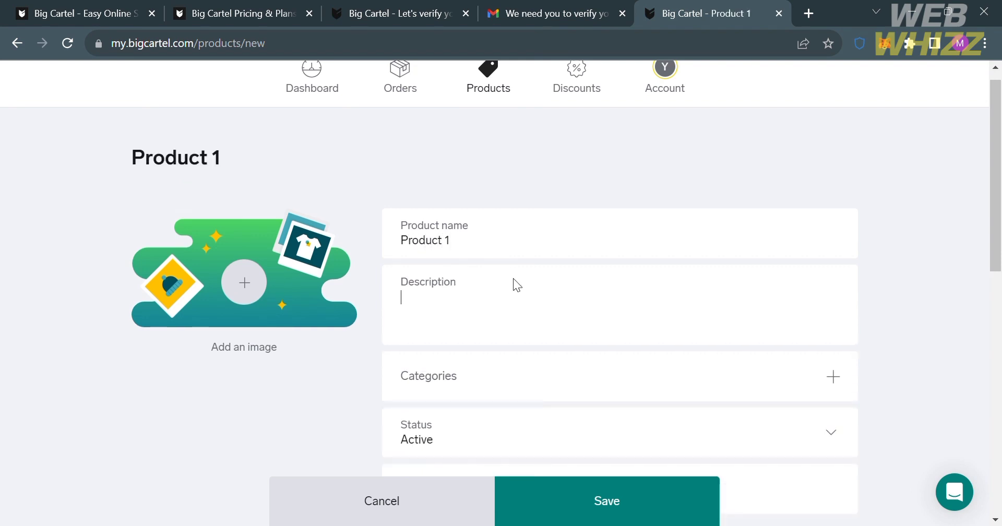
{"action": "type", "text": "Sample Descri"}
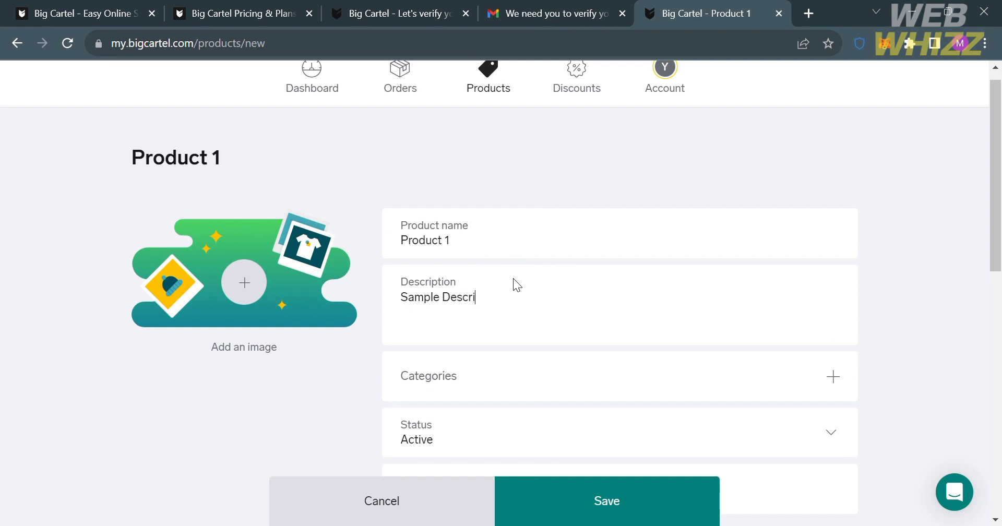
{"action": "type", "text": "ption"}
- Try to create a category named Product in the category manager, and close the reopened category dialog
{"action": "left_click", "coordinate": [832, 377]}
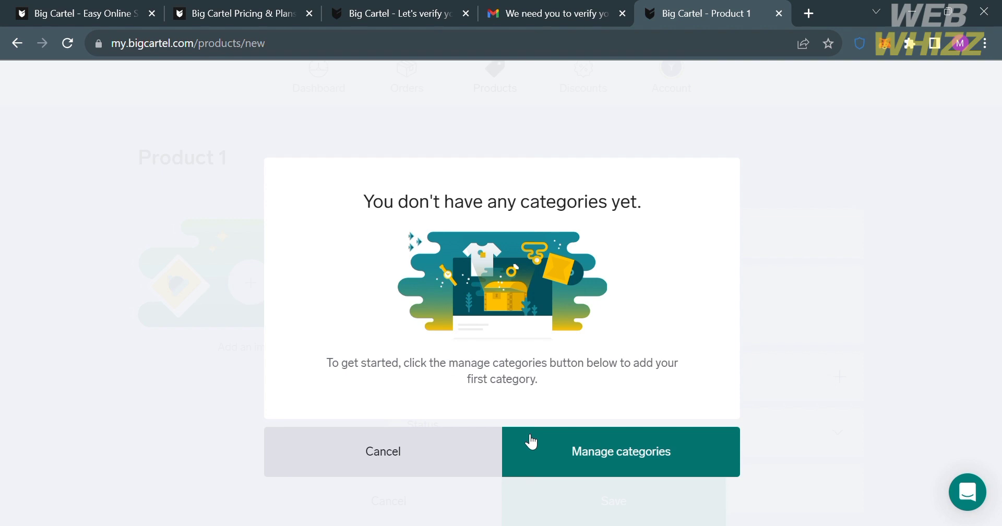
{"action": "left_click", "coordinate": [600, 465]}
{"action": "left_click", "coordinate": [587, 282]}
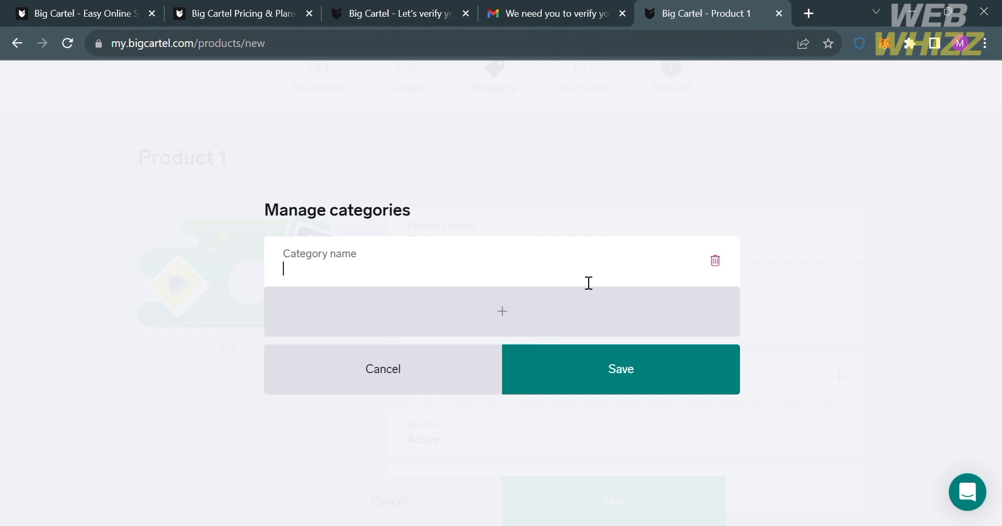
{"action": "type", "text": "Product"}
{"action": "key", "text": "Return"}
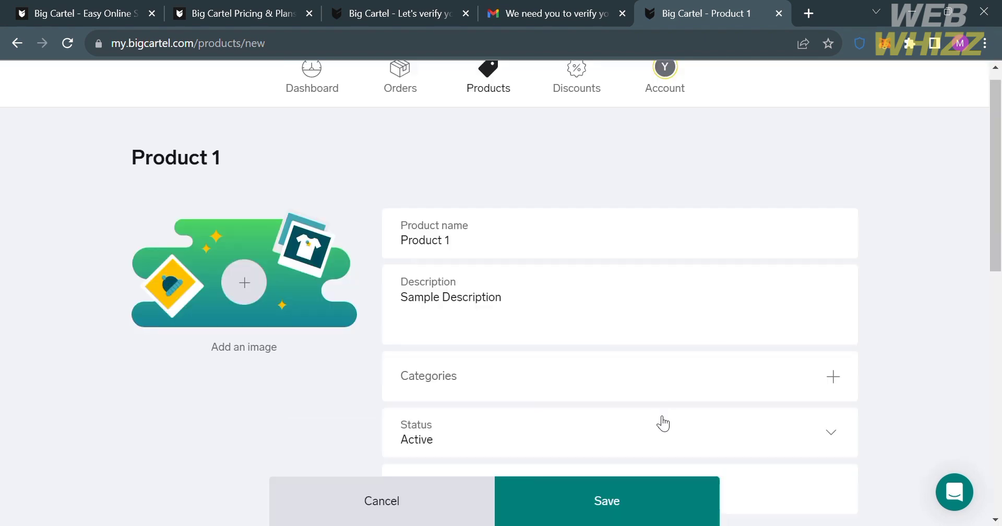
{"action": "left_click", "coordinate": [832, 378]}
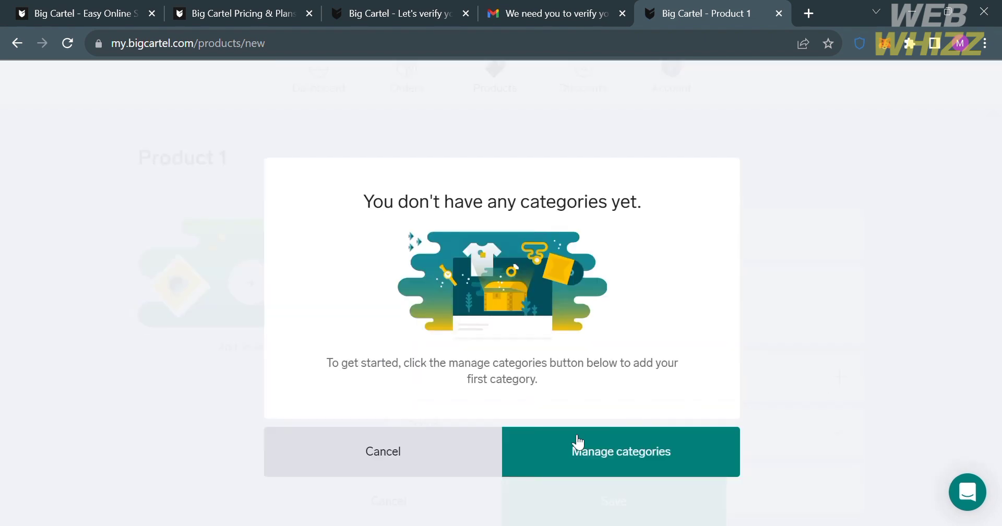
{"action": "left_click", "coordinate": [450, 475]}
- Set the product's price to ₱1,000.00 and check the product status setting
{"action": "scroll", "coordinate": [555, 450], "scroll_direction": "down", "scroll_amount": 3}
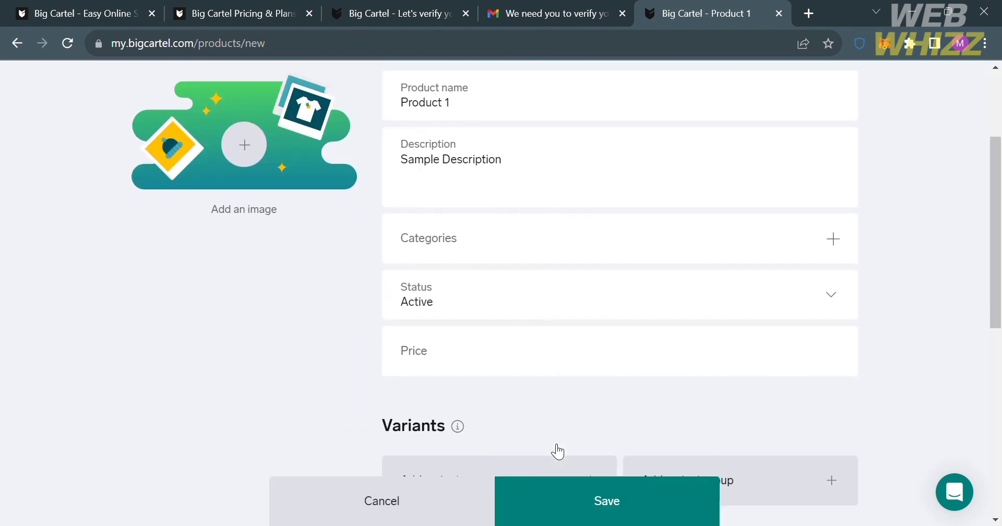
{"action": "left_click", "coordinate": [692, 284]}
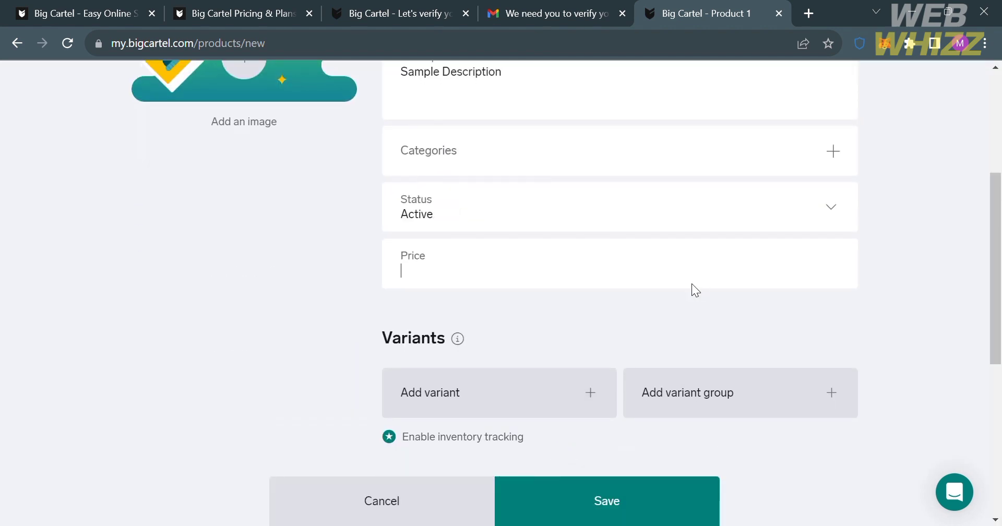
{"action": "left_click", "coordinate": [548, 290]}
{"action": "left_click", "coordinate": [838, 218]}
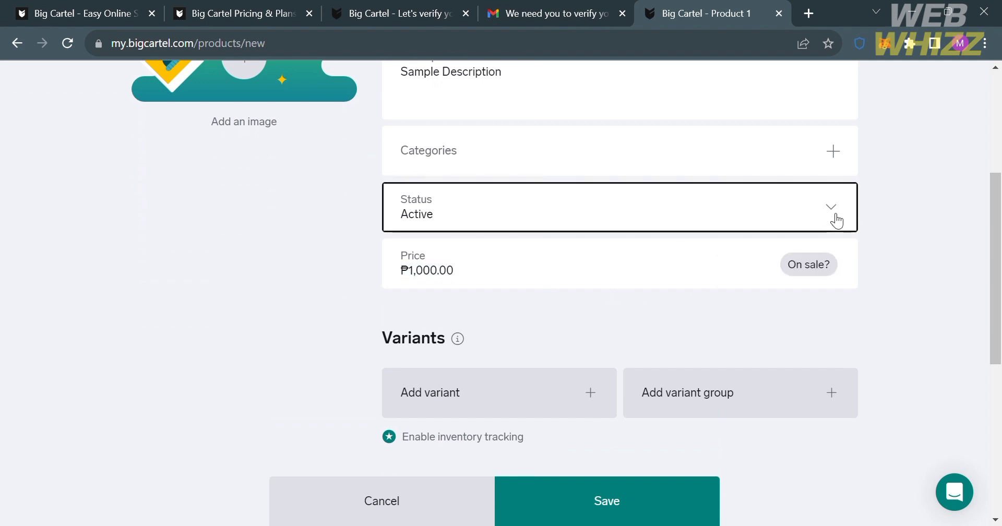
{"action": "left_click", "coordinate": [904, 240]}
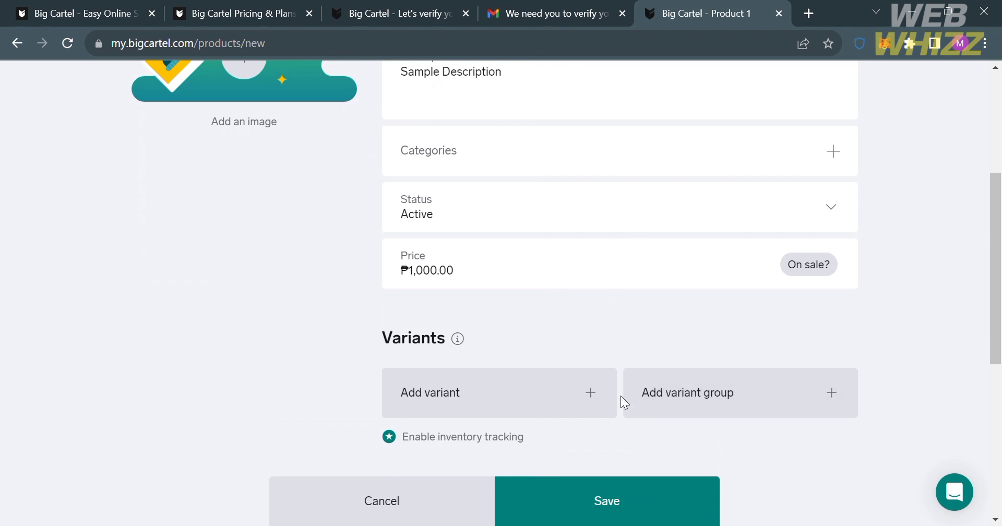
- Add Australia as a shipping country for the product and save the new product
{"action": "scroll", "coordinate": [616, 402], "scroll_direction": "down", "scroll_amount": 4}
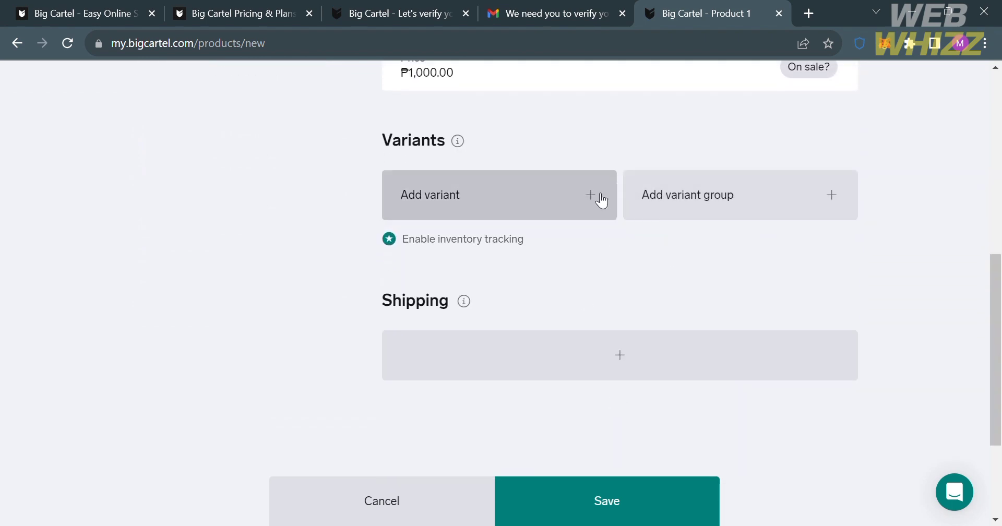
{"action": "left_click", "coordinate": [639, 369]}
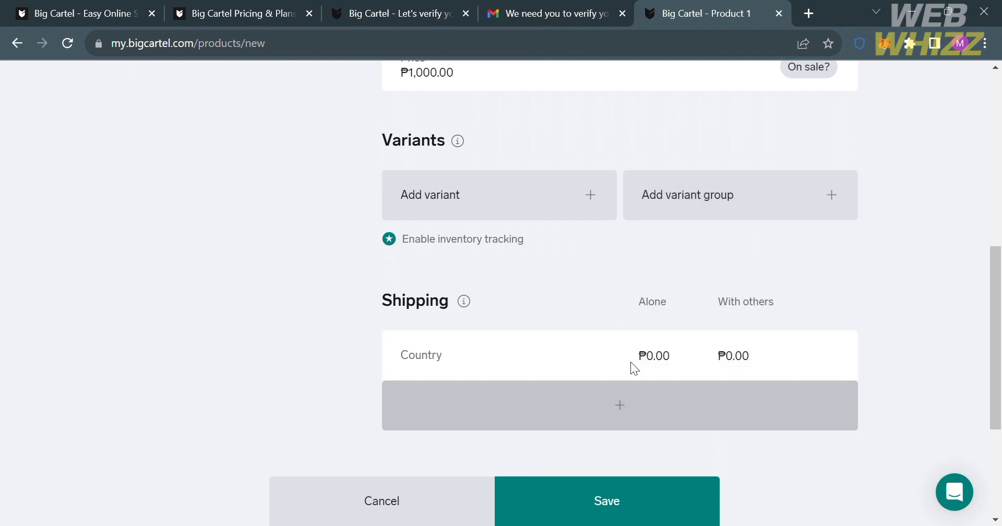
{"action": "left_click", "coordinate": [657, 355]}
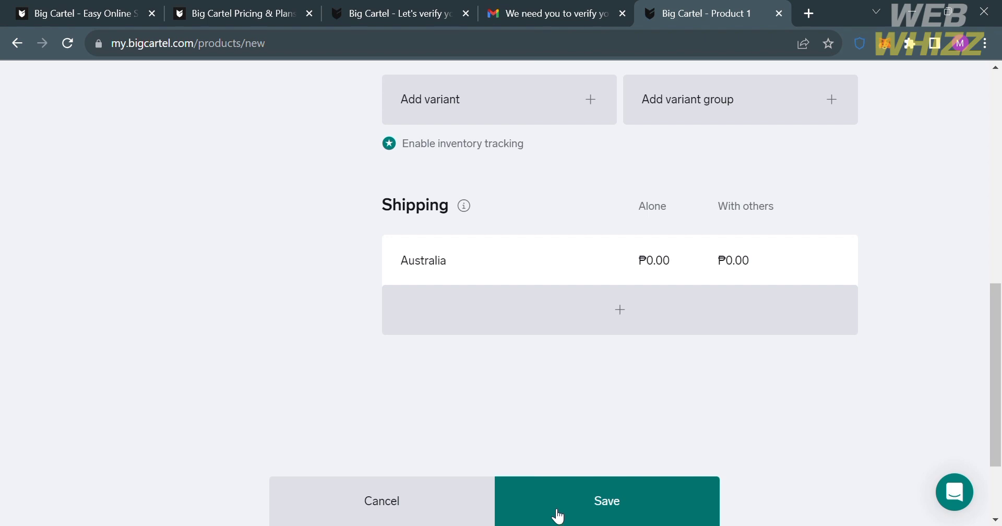
{"action": "left_click", "coordinate": [555, 518]}
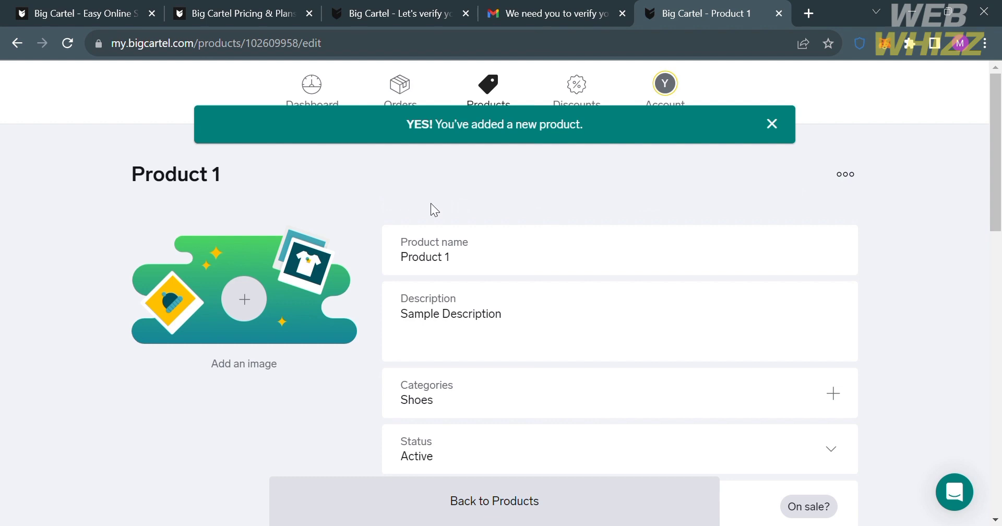
- Return to the Getting started checklist and open its Explore shipping profiles item, dismissing the guided tour
{"action": "left_click", "coordinate": [323, 92]}
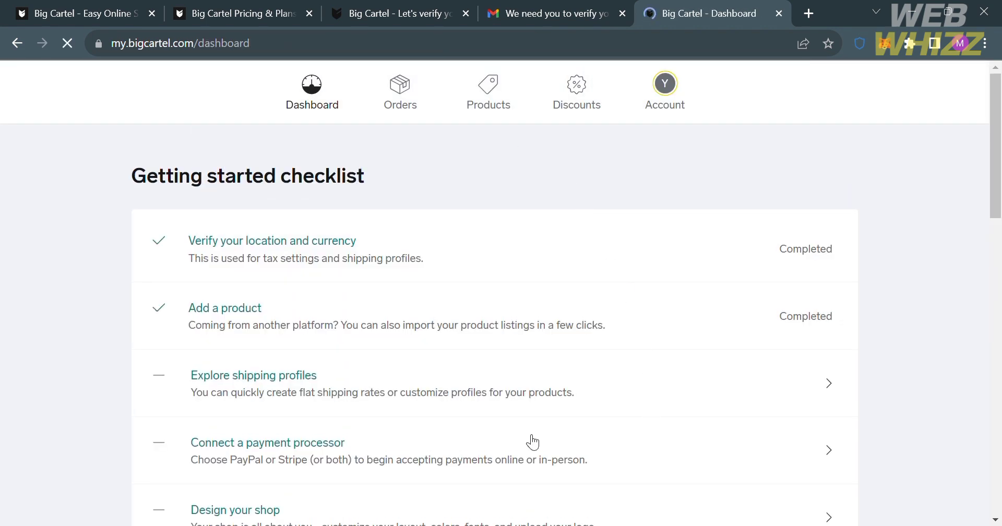
{"action": "scroll", "coordinate": [487, 400], "scroll_direction": "down", "scroll_amount": 1}
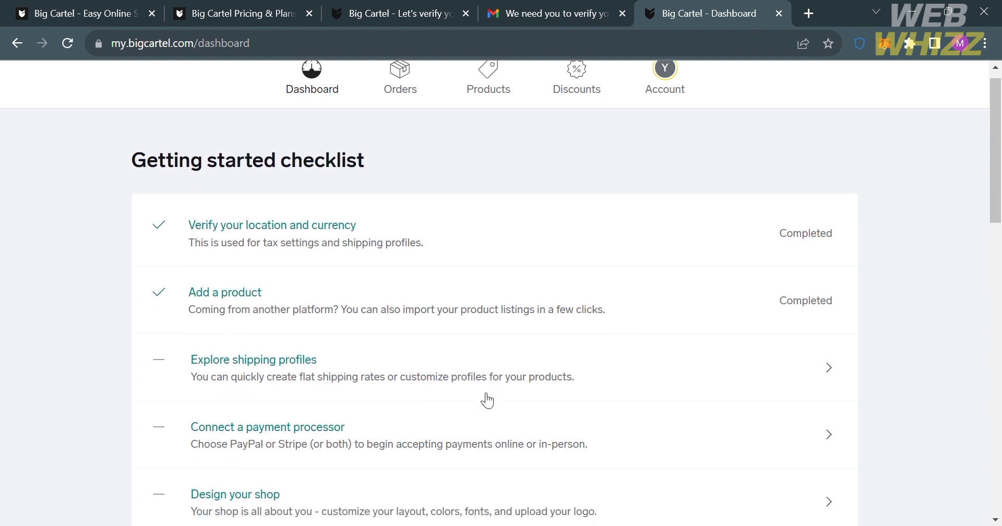
{"action": "scroll", "coordinate": [487, 401], "scroll_direction": "down", "scroll_amount": 1}
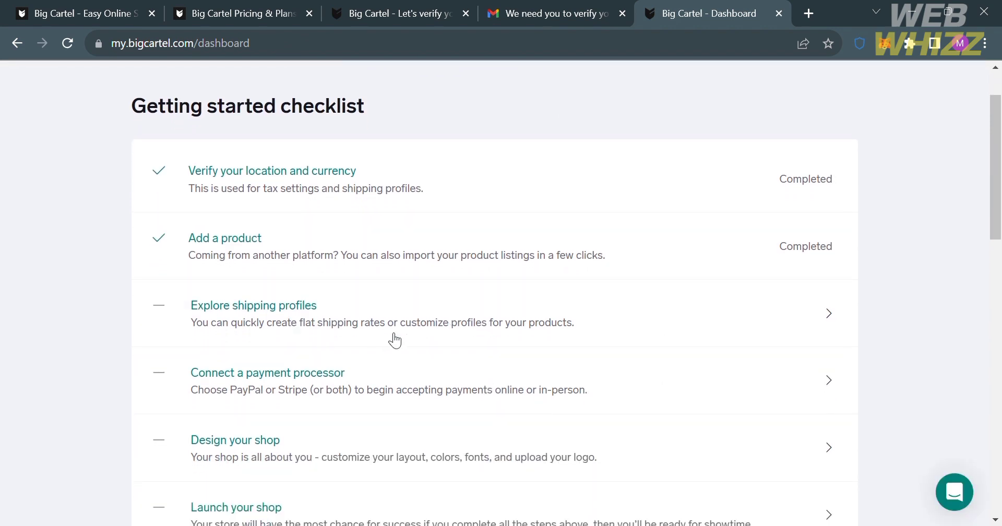
{"action": "left_click", "coordinate": [835, 319]}
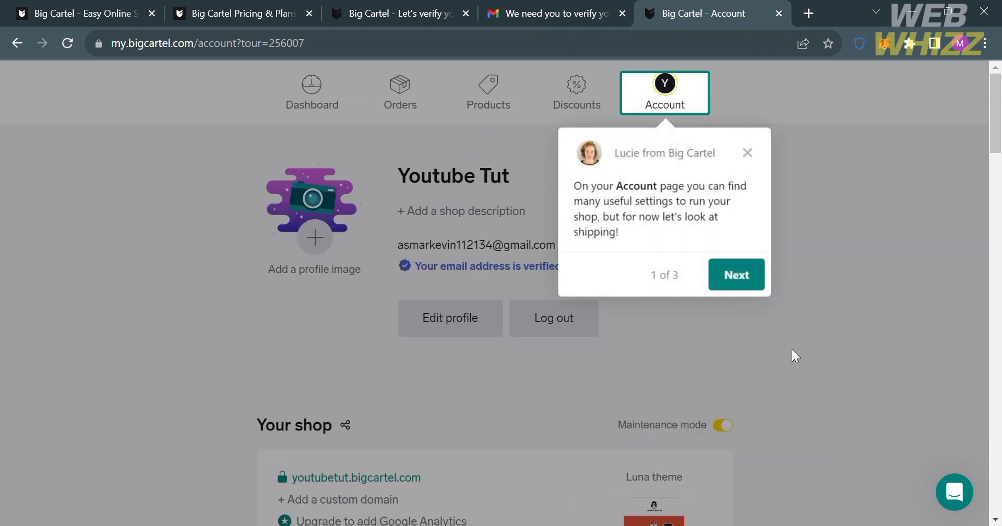
{"action": "left_click", "coordinate": [747, 152]}
- Find the Shipping profiles beta section in the account settings and open it for editing
{"action": "scroll", "coordinate": [741, 259], "scroll_direction": "down", "scroll_amount": 6}
{"action": "scroll", "coordinate": [741, 259], "scroll_direction": "down", "scroll_amount": 3}
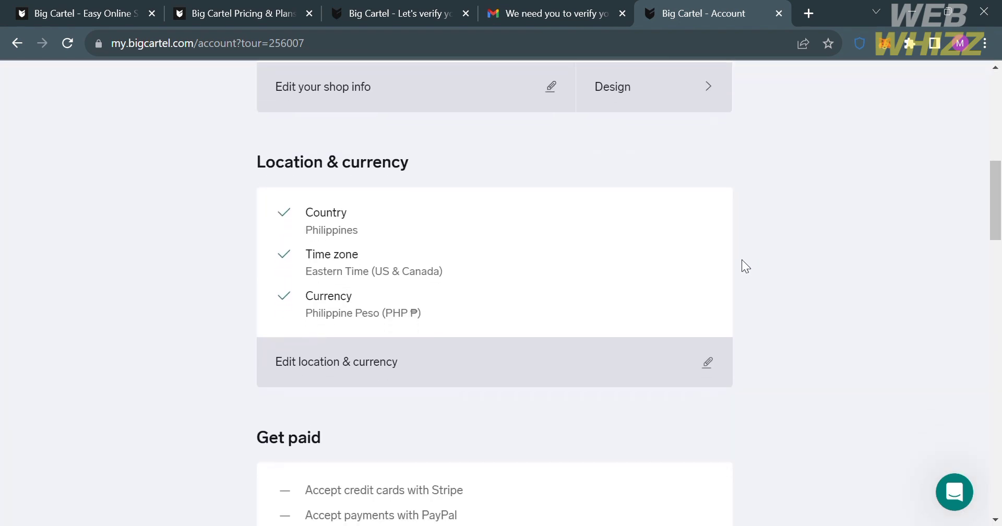
{"action": "scroll", "coordinate": [428, 353], "scroll_direction": "down", "scroll_amount": 4}
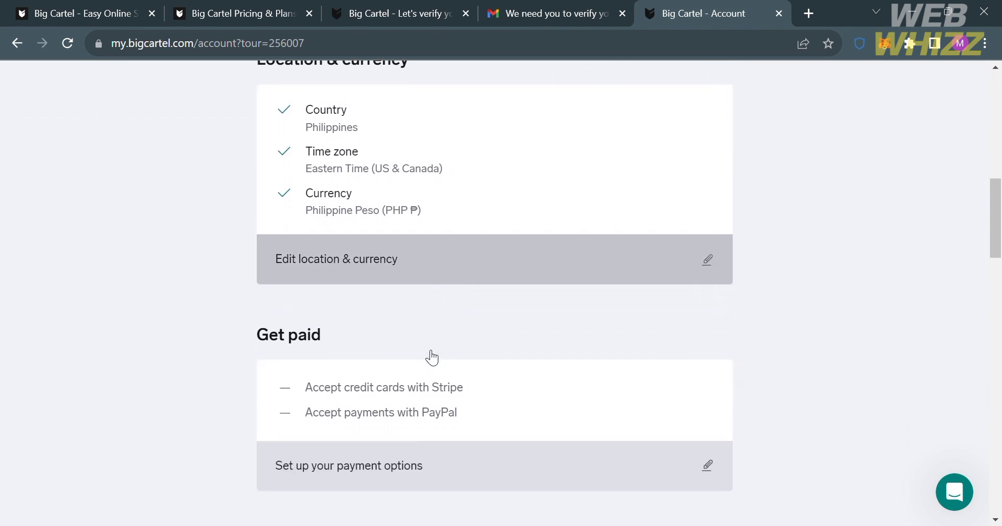
{"action": "scroll", "coordinate": [427, 351], "scroll_direction": "down", "scroll_amount": 8}
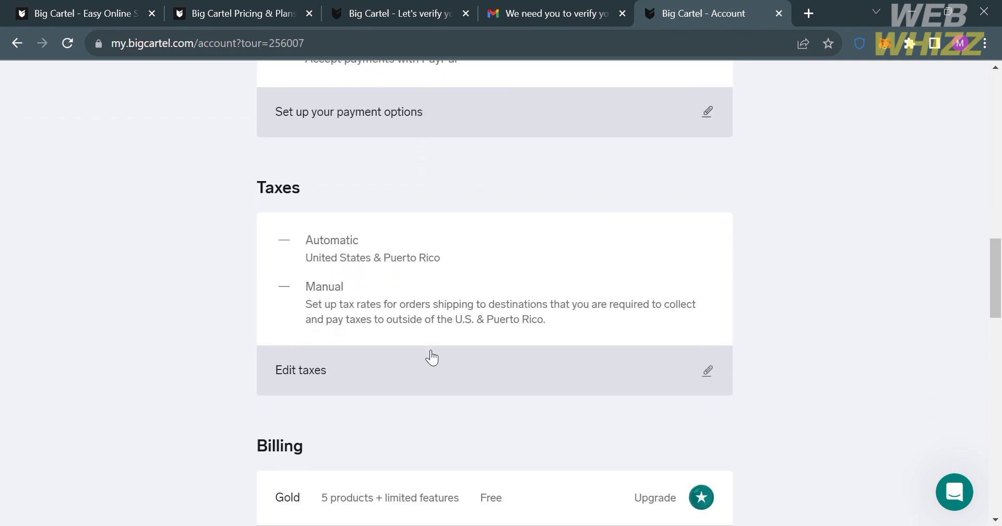
{"action": "scroll", "coordinate": [431, 358], "scroll_direction": "down", "scroll_amount": 4}
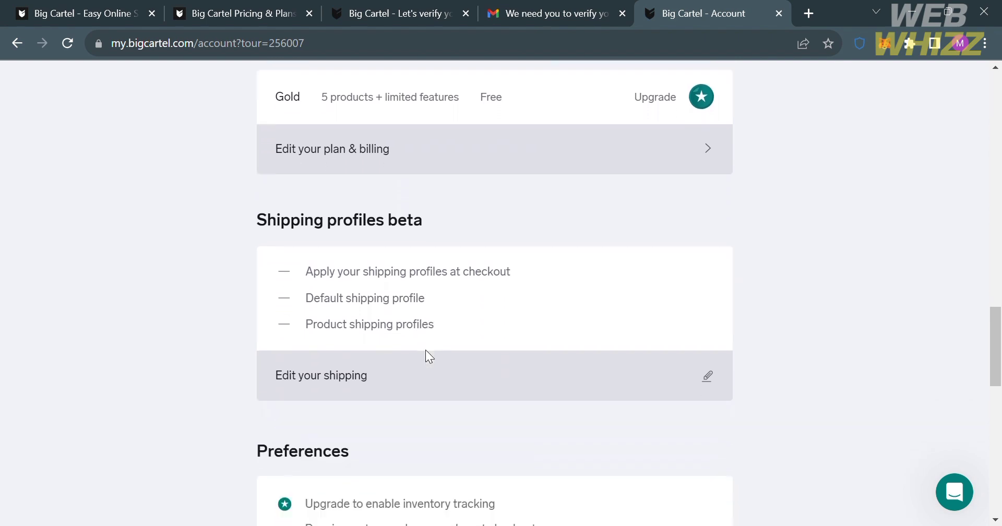
{"action": "scroll", "coordinate": [430, 354], "scroll_direction": "down", "scroll_amount": 2}
{"action": "scroll", "coordinate": [432, 353], "scroll_direction": "up", "scroll_amount": 2}
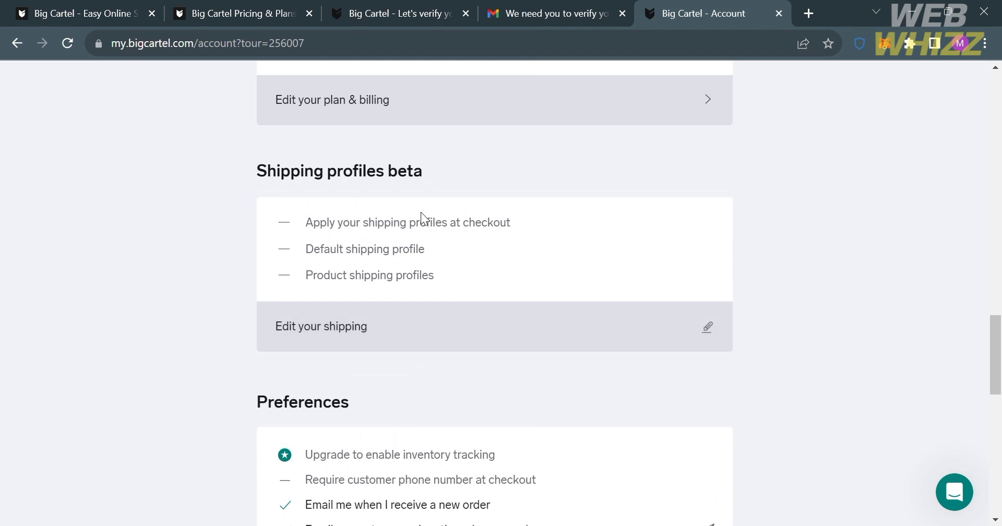
{"action": "left_click", "coordinate": [702, 339]}
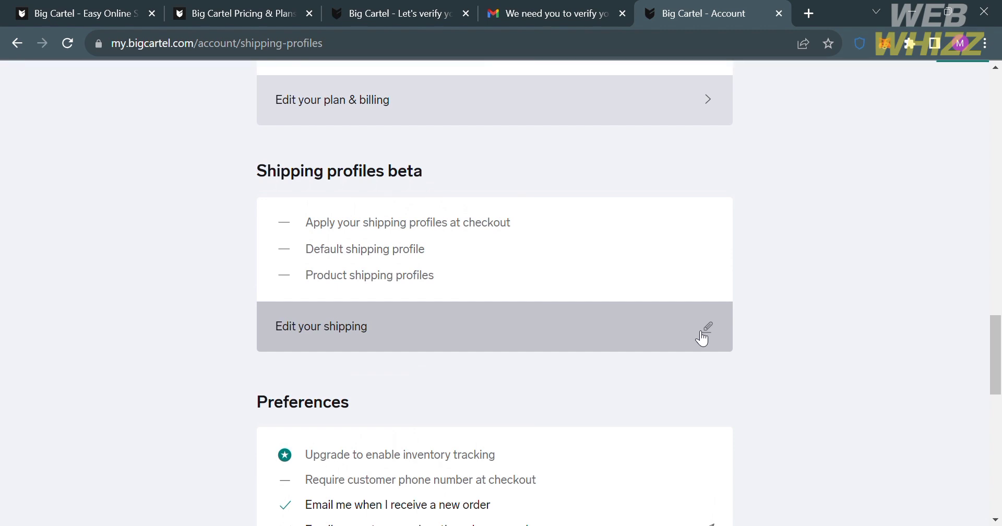
- Try out the Shipping profiles beta by enabling it, dismissing the default shipping rates prompt and disabling the beta again
{"action": "scroll", "coordinate": [696, 332], "scroll_direction": "down", "scroll_amount": 5}
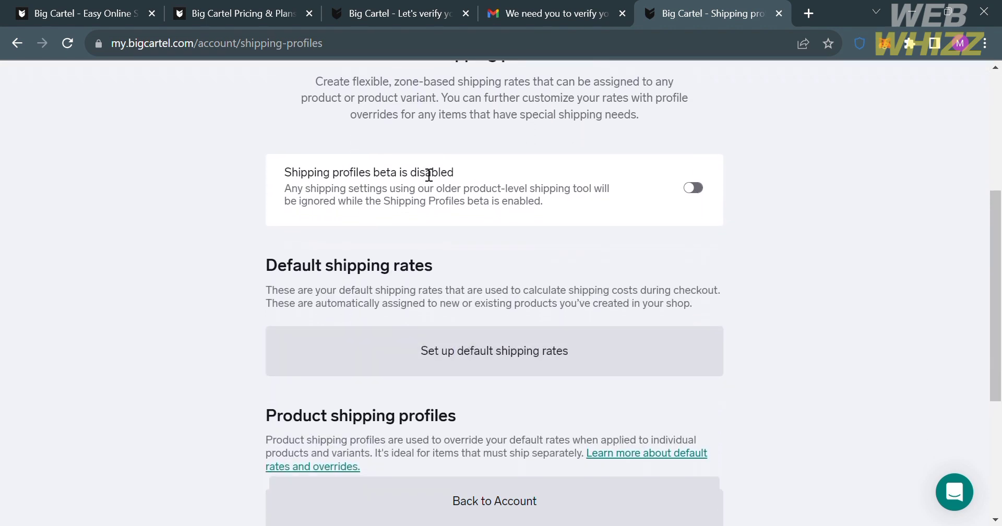
{"action": "scroll", "coordinate": [458, 217], "scroll_direction": "up", "scroll_amount": 2}
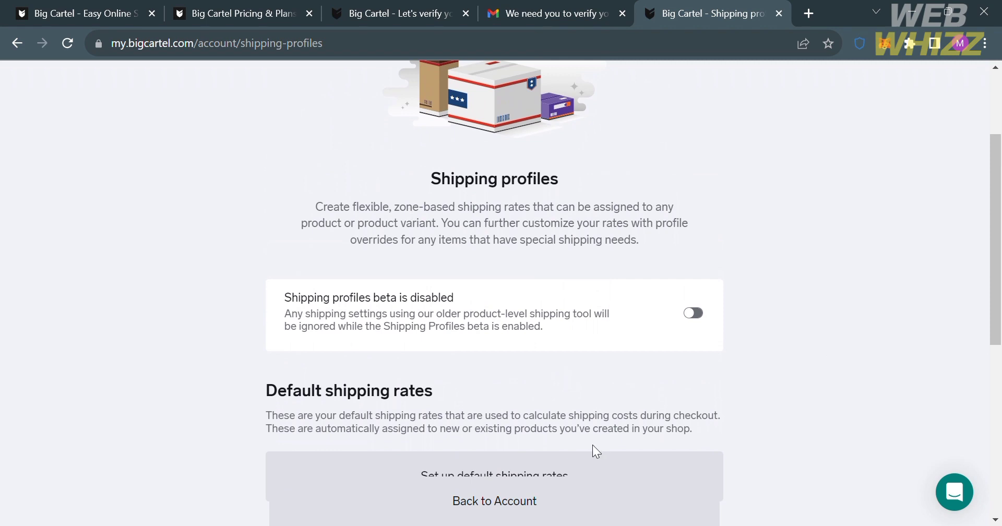
{"action": "scroll", "coordinate": [593, 445], "scroll_direction": "down", "scroll_amount": 2}
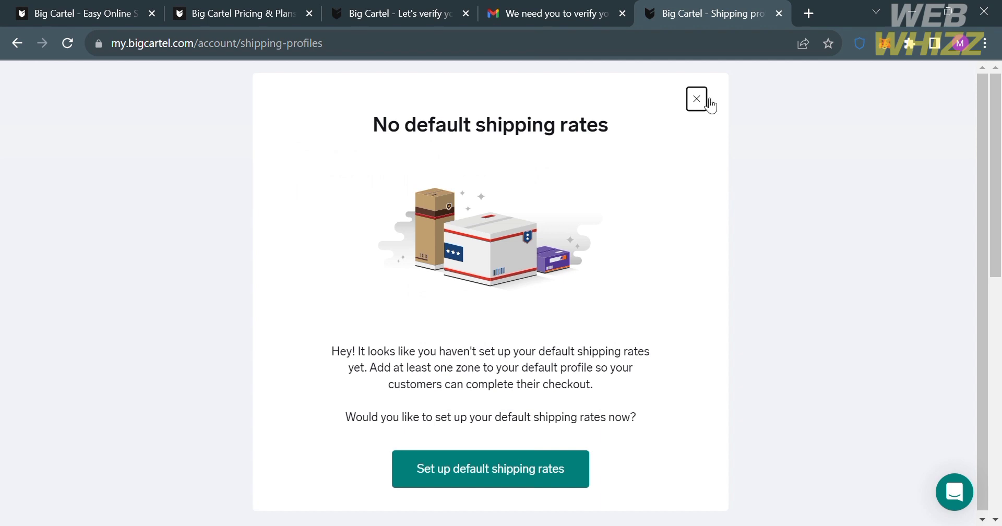
{"action": "left_click", "coordinate": [696, 100]}
{"action": "scroll", "coordinate": [621, 309], "scroll_direction": "down", "scroll_amount": 5}
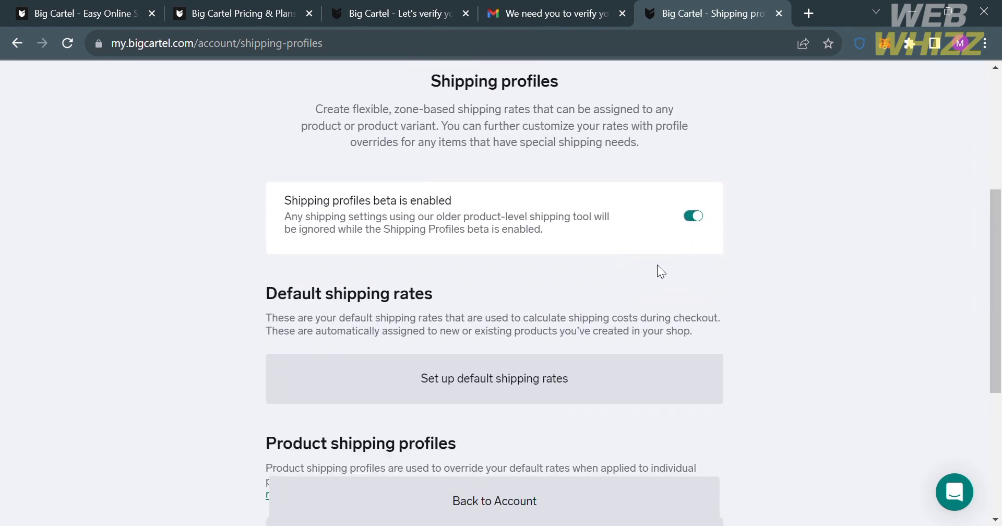
{"action": "left_click", "coordinate": [694, 216]}
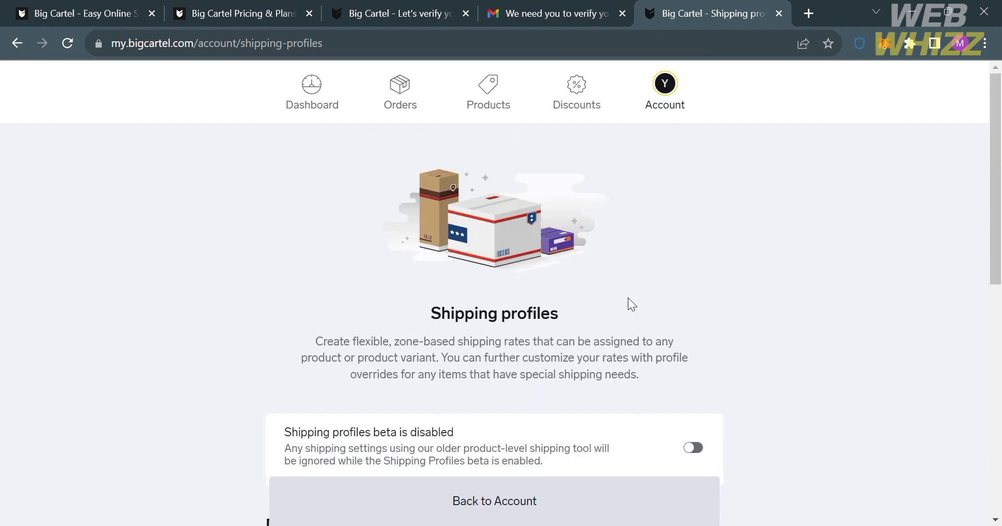
- Start setting up default shipping rates and look over the form's country choice and preset shipping methods
{"action": "scroll", "coordinate": [628, 301], "scroll_direction": "down", "scroll_amount": 8}
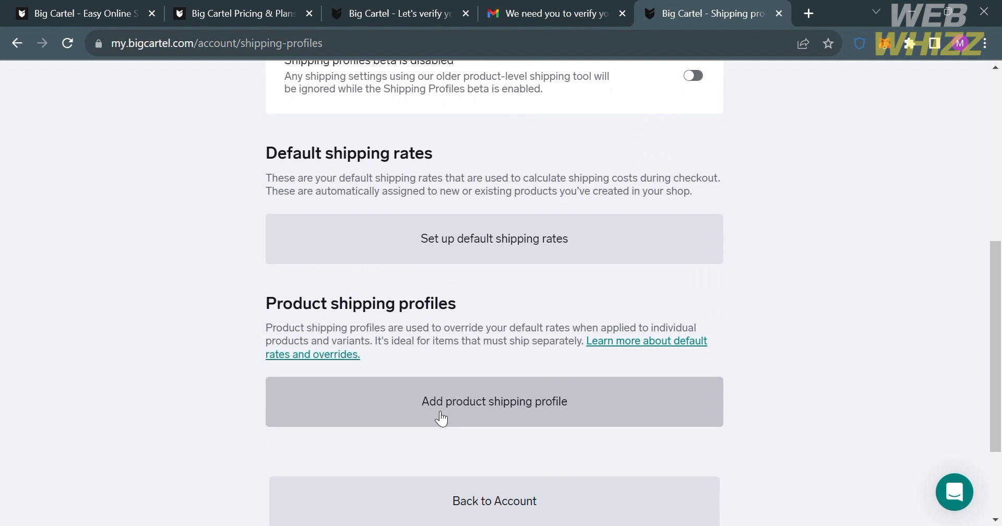
{"action": "left_click", "coordinate": [563, 238]}
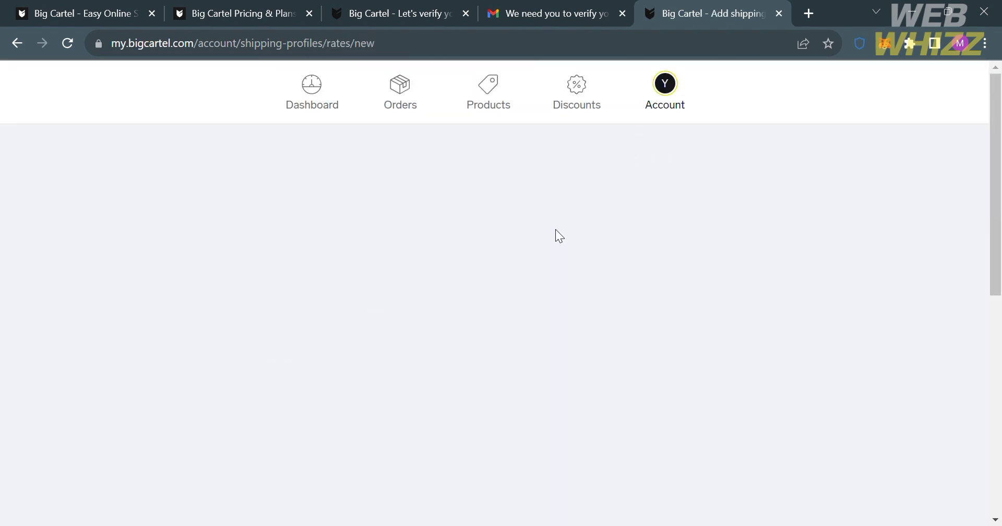
{"action": "scroll", "coordinate": [511, 410], "scroll_direction": "down", "scroll_amount": 1}
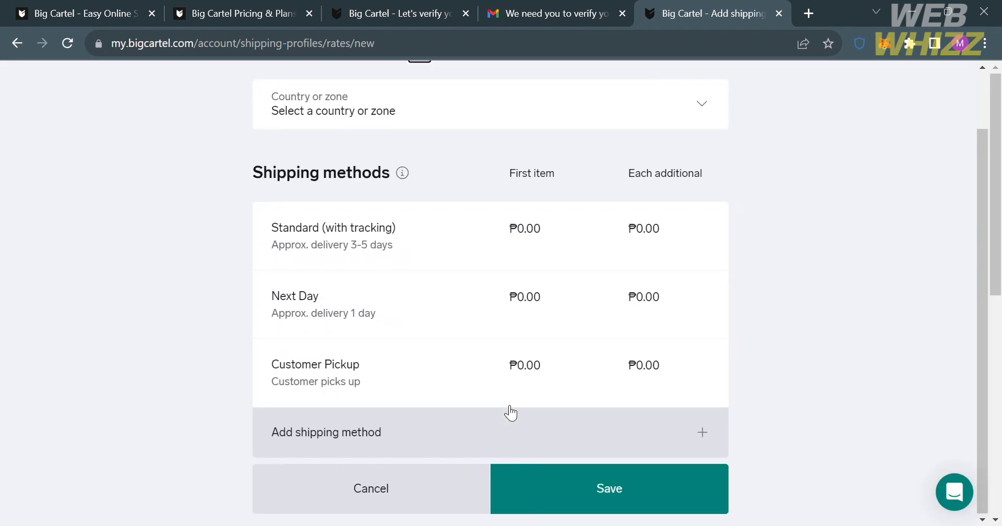
{"action": "scroll", "coordinate": [510, 410], "scroll_direction": "up", "scroll_amount": 1}
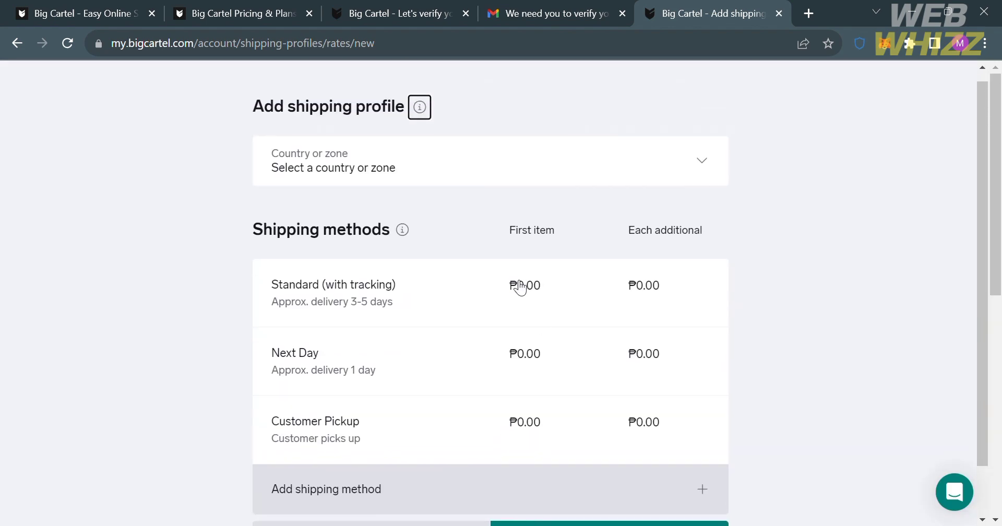
{"action": "scroll", "coordinate": [520, 285], "scroll_direction": "down", "scroll_amount": 1}
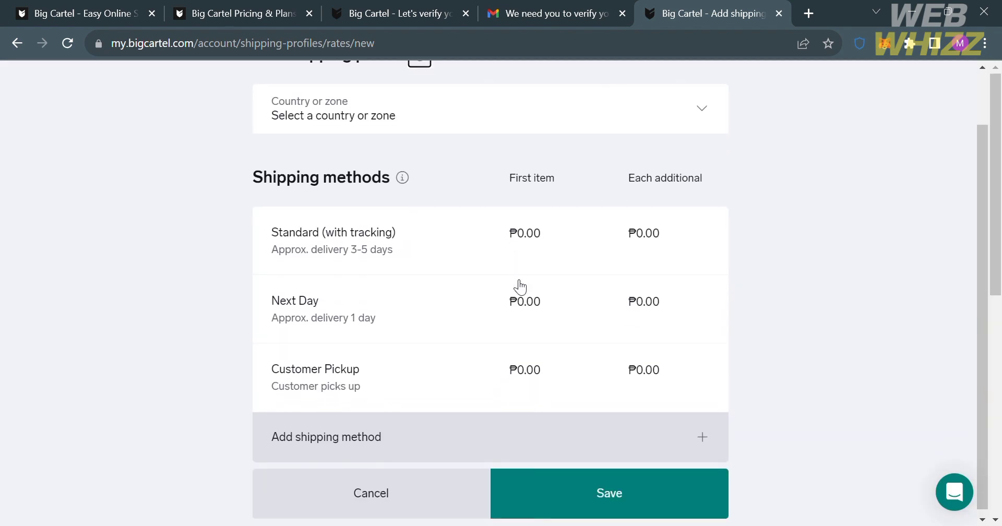
- Set the Standard (with tracking) method's rates to ₱100.00 for the first item and ₱20.00 for each additional item
{"action": "left_click", "coordinate": [524, 234]}
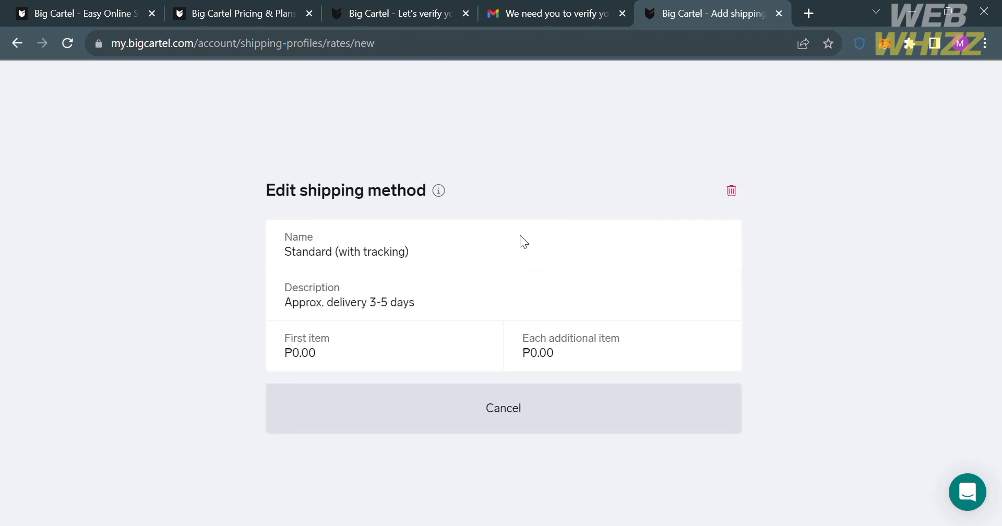
{"action": "left_click", "coordinate": [308, 364]}
{"action": "key", "text": "BackSpace"}
{"action": "key", "text": "BackSpace"}
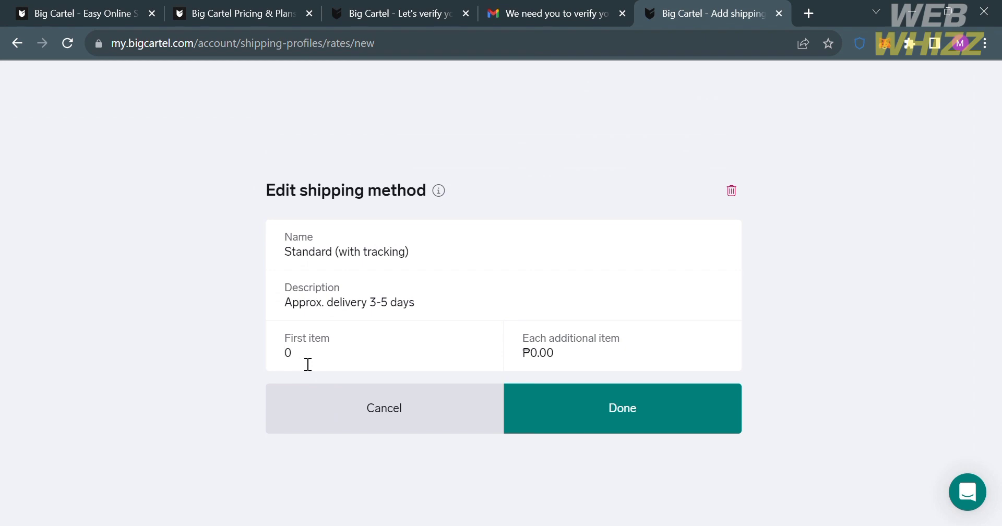
{"action": "type", "text": "10"}
{"action": "left_click", "coordinate": [545, 359]}
{"action": "key", "text": "BackSpace"}
{"action": "key", "text": "BackSpace"}
{"action": "type", "text": "2"}
- Change the Standard (with tracking) description to "Approx. delivery 6-7 days" and apply the method's edits
{"action": "left_click", "coordinate": [397, 304]}
{"action": "left_click", "coordinate": [383, 305]}
{"action": "key", "text": "BackSpace"}
{"action": "key", "text": "BackSpace"}
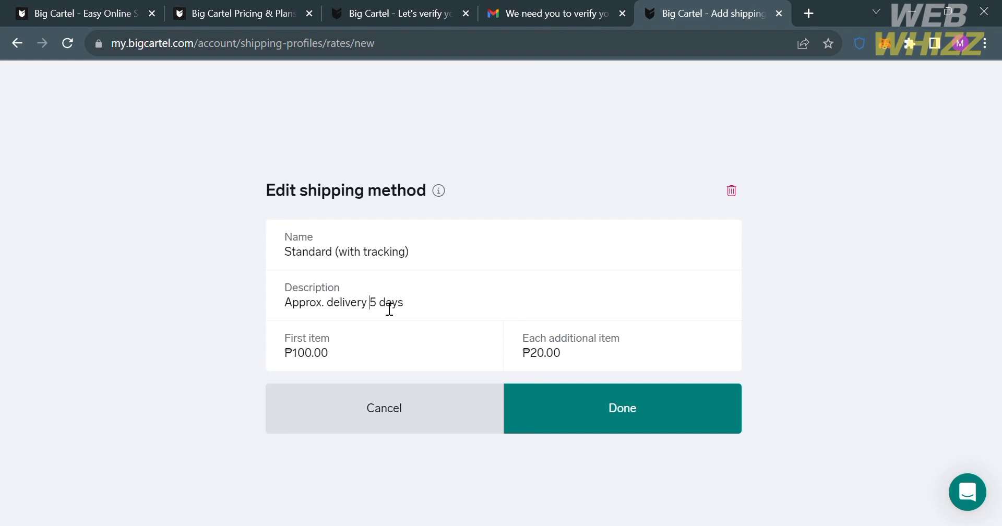
{"action": "type", "text": "6-"}
{"action": "key", "text": "Delete"}
{"action": "type", "text": "7"}
{"action": "left_click", "coordinate": [668, 414]}
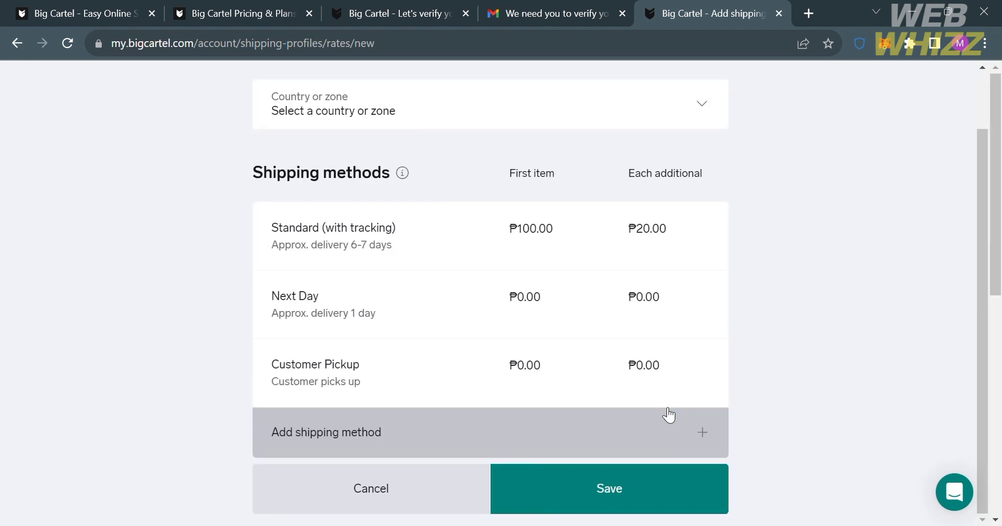
- Set the Next Day method's rates to ₱200.00 for the first item and ₱50.00 for each additional item
{"action": "left_click", "coordinate": [532, 302]}
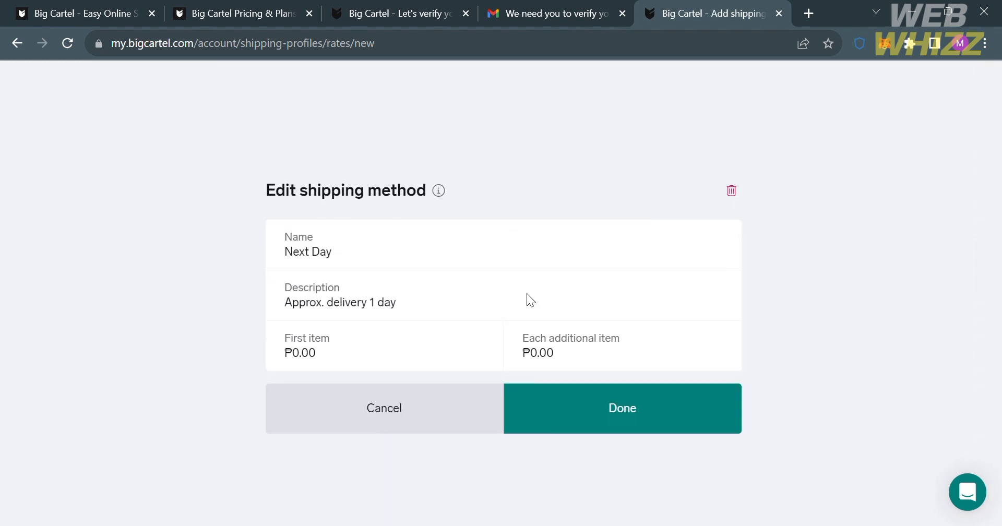
{"action": "left_click", "coordinate": [310, 362]}
{"action": "key", "text": "BackSpace"}
{"action": "key", "text": "BackSpace"}
{"action": "key", "text": "BackSpace"}
{"action": "type", "text": "10"}
{"action": "key", "text": "BackSpace"}
{"action": "key", "text": "BackSpace"}
{"action": "type", "text": "2-"}
{"action": "key", "text": "BackSpace"}
{"action": "type", "text": "0"}
{"action": "left_click", "coordinate": [540, 345]}
{"action": "type", "text": "50"}
{"action": "left_click", "coordinate": [619, 411]}
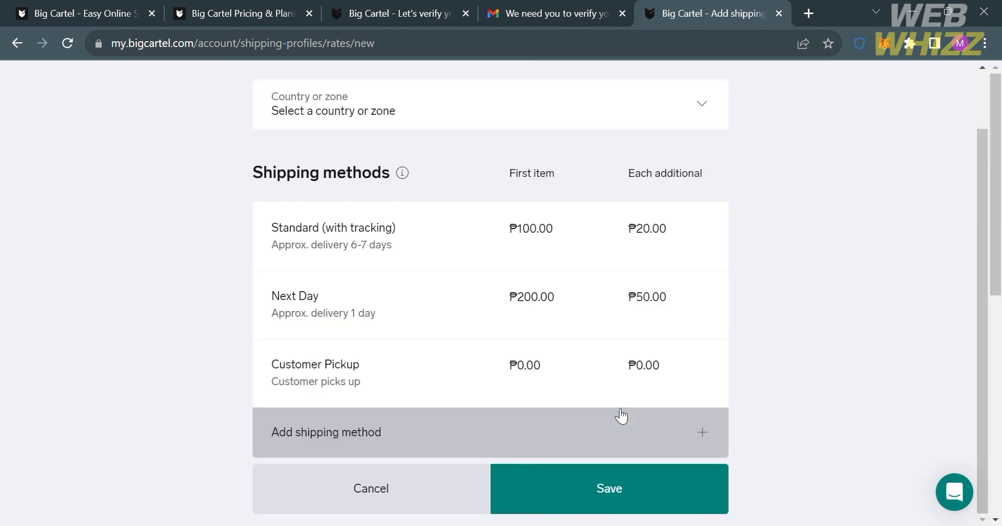
- Set the Customer Pickup method's rates to ₱50.00 for the first item and ₱10.00 for each additional item
{"action": "left_click", "coordinate": [531, 371]}
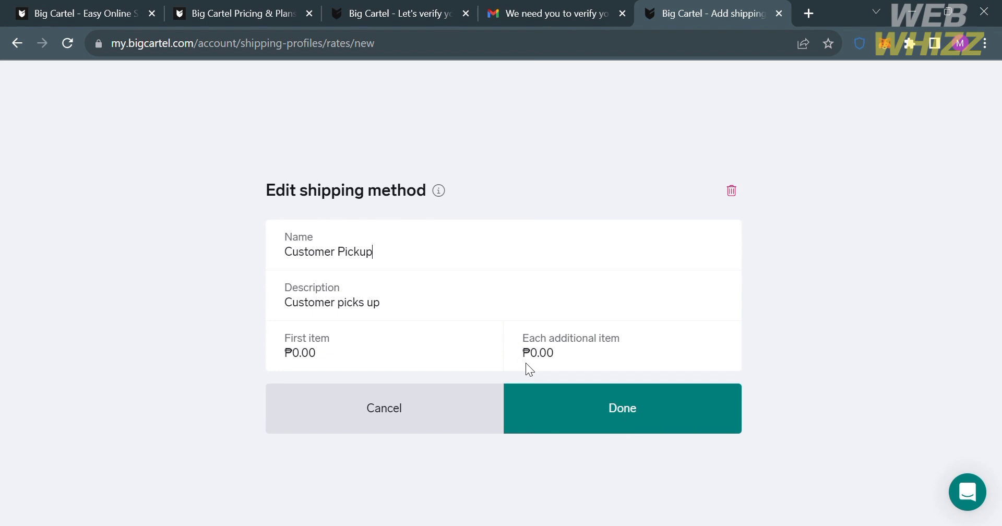
{"action": "left_click", "coordinate": [310, 360]}
{"action": "key", "text": "BackSpace"}
{"action": "key", "text": "BackSpace"}
{"action": "key", "text": "BackSpace"}
{"action": "type", "text": "5"}
{"action": "left_click", "coordinate": [553, 359]}
{"action": "key", "text": "BackSpace"}
{"action": "key", "text": "BackSpace"}
{"action": "key", "text": "BackSpace"}
{"action": "key", "text": "BackSpace"}
{"action": "type", "text": "10"}
{"action": "left_click", "coordinate": [622, 409]}
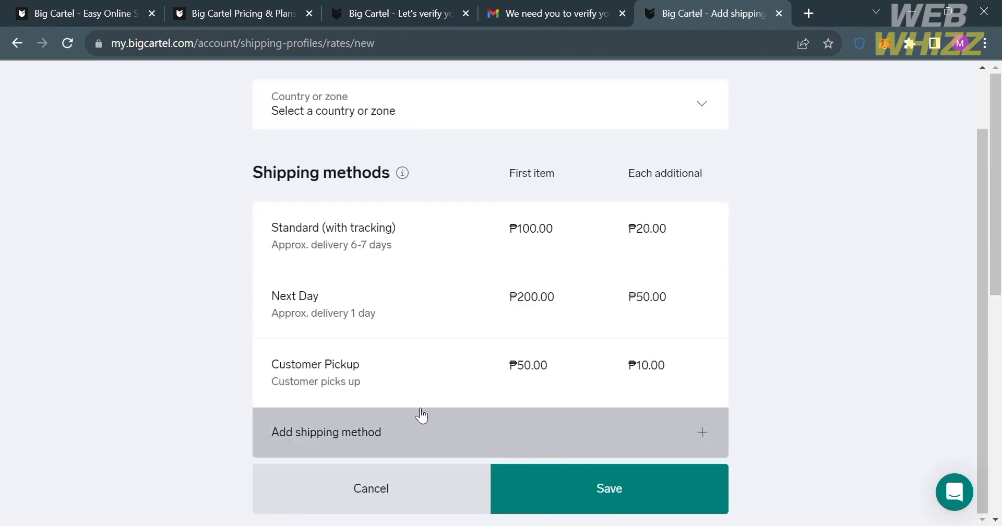
- Add a shipping method named "Standard Shipping Method" with description "Sample Description", first item ₱300.00 and each additional item ₱100.00
{"action": "left_click", "coordinate": [446, 434]}
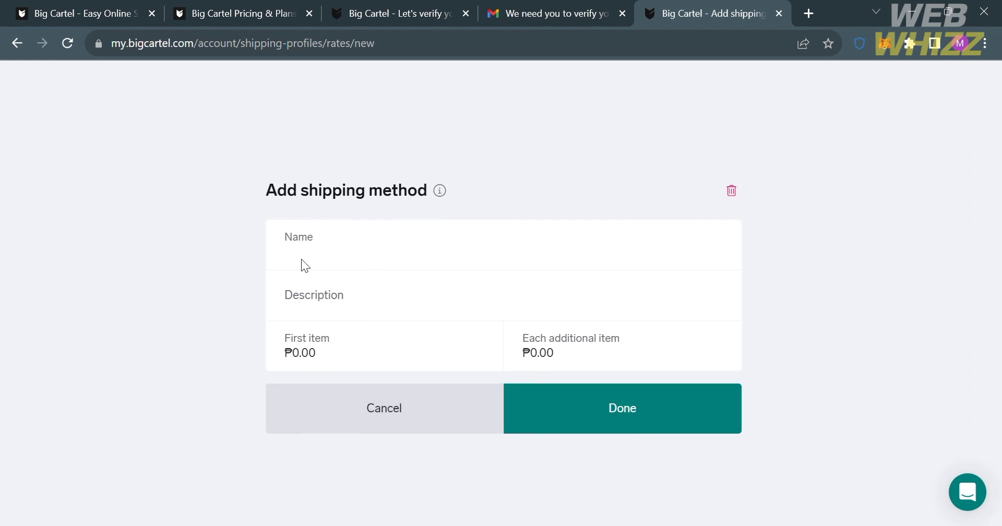
{"action": "type", "text": "Standard Shipping Method"}
{"action": "left_click", "coordinate": [366, 311]}
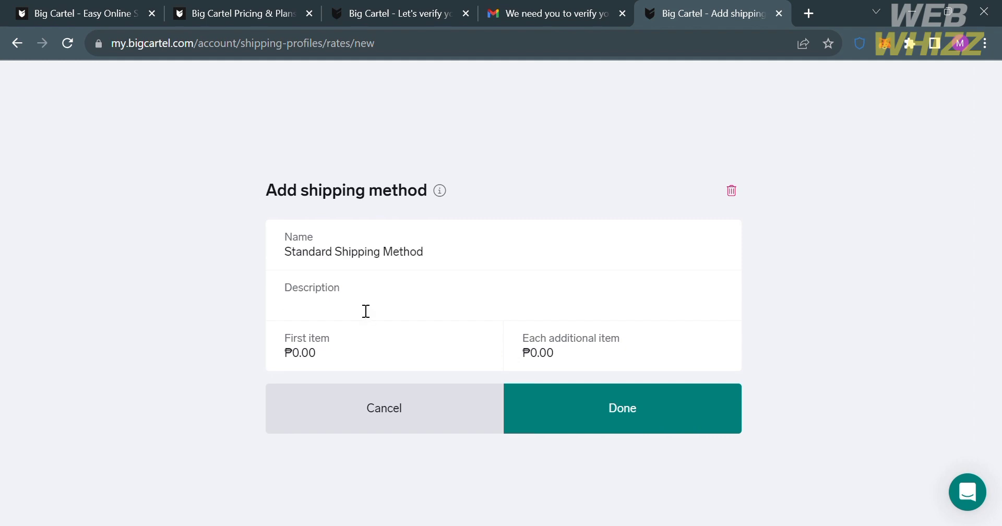
{"action": "type", "text": "Sampe"}
{"action": "key", "text": "BackSpace"}
{"action": "type", "text": "le Description"}
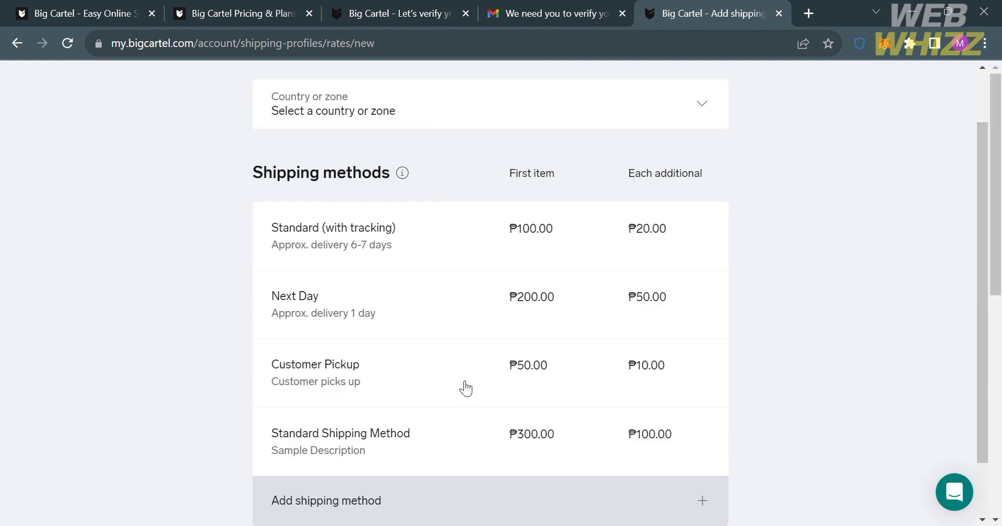
- Assign the default rates to the United States with the Midwest region and save them
{"action": "scroll", "coordinate": [497, 192], "scroll_direction": "down", "scroll_amount": 2}
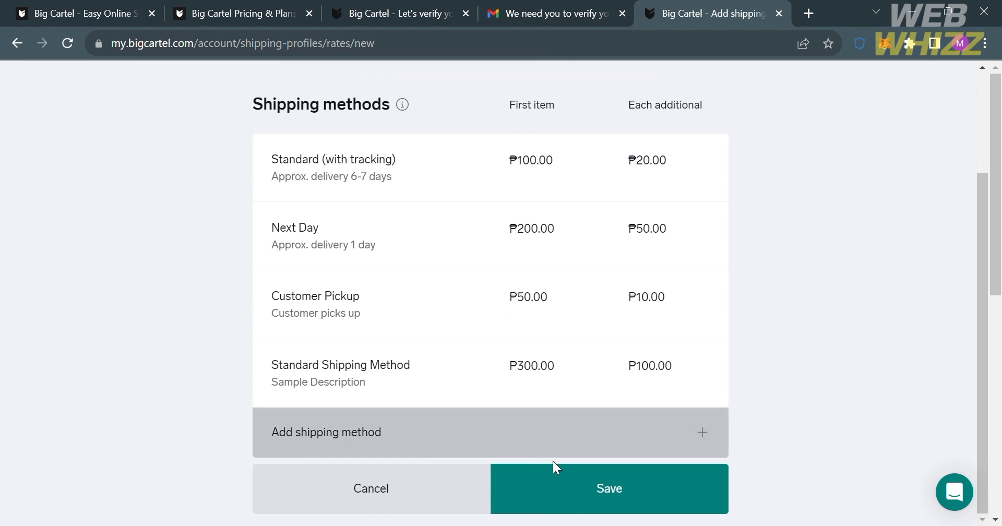
{"action": "scroll", "coordinate": [555, 217], "scroll_direction": "up", "scroll_amount": 3}
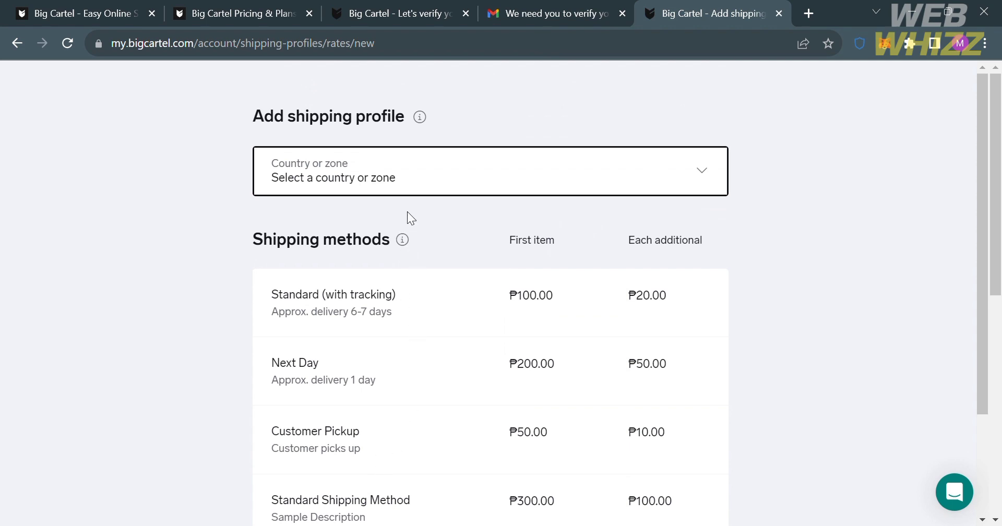
{"action": "left_click", "coordinate": [332, 494]}
{"action": "scroll", "coordinate": [335, 494], "scroll_direction": "down", "scroll_amount": 1}
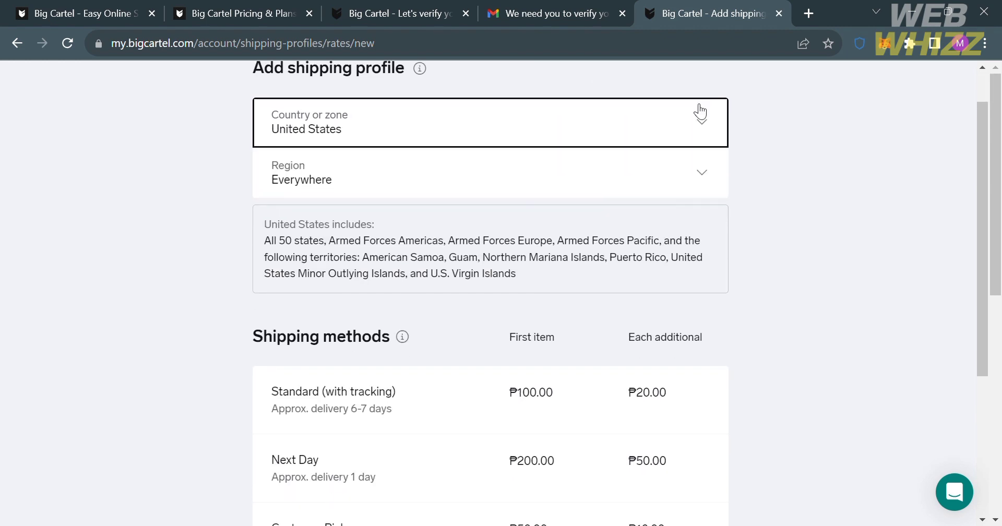
{"action": "left_click", "coordinate": [703, 176]}
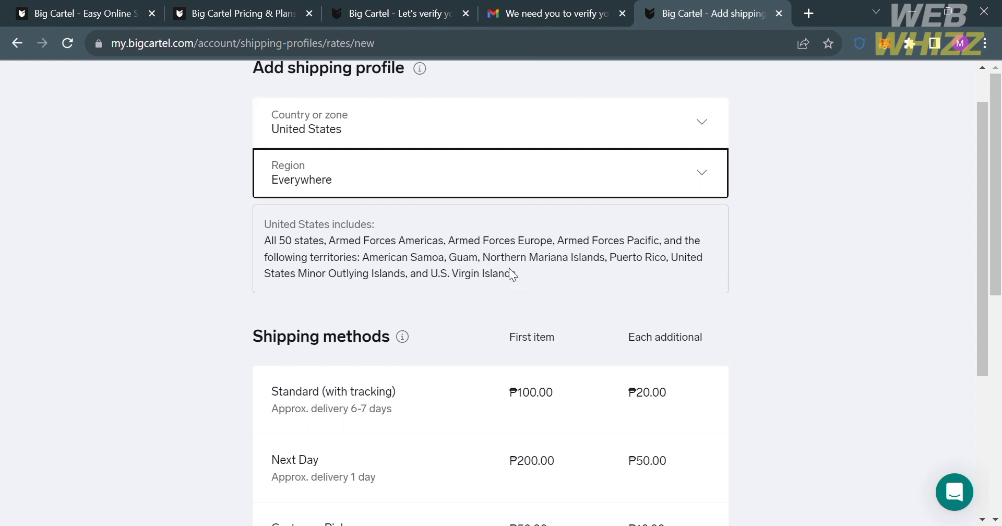
{"action": "key", "text": "Down"}
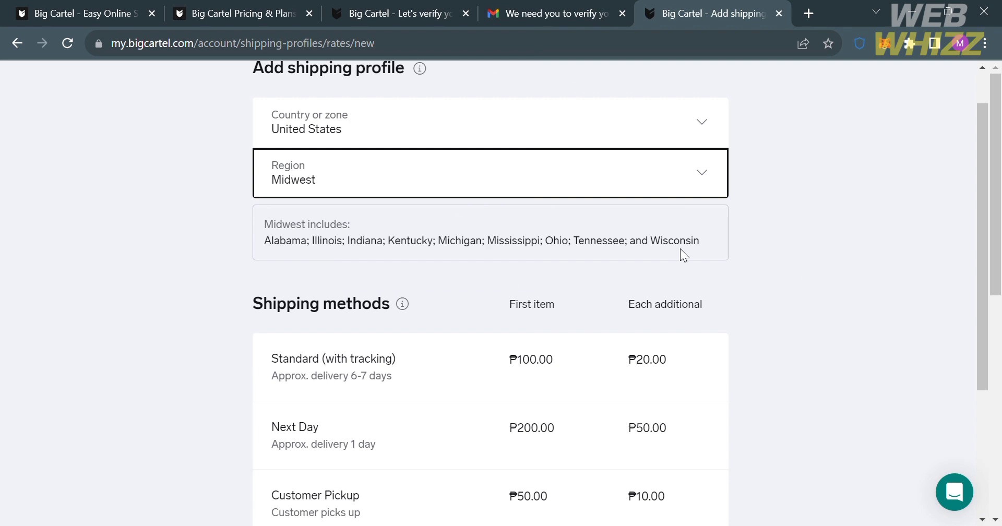
{"action": "scroll", "coordinate": [699, 254], "scroll_direction": "down", "scroll_amount": 4}
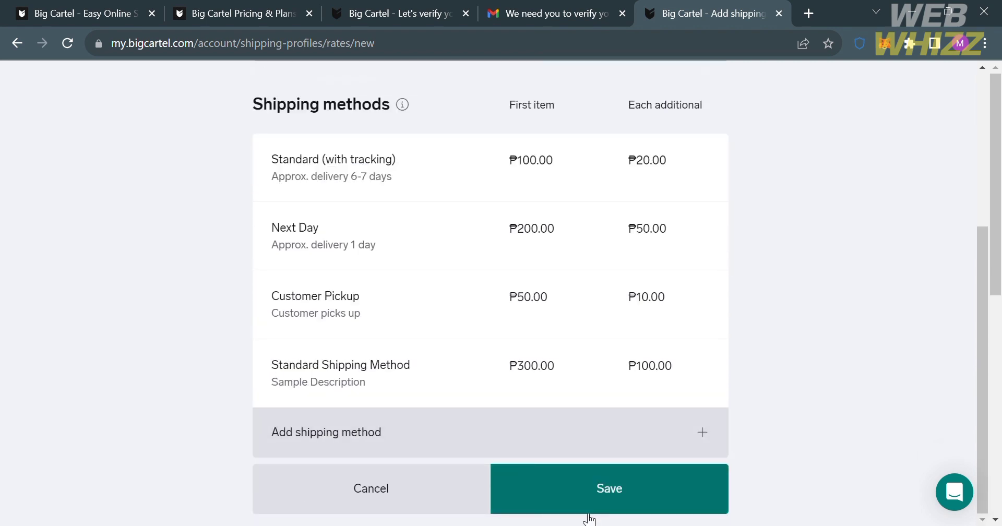
{"action": "left_click", "coordinate": [632, 495]}
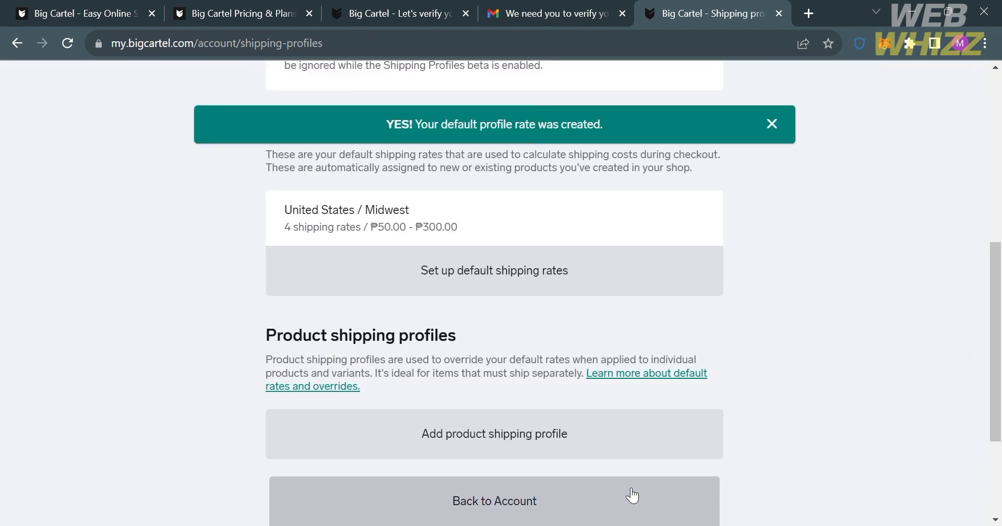
- Add a new product shipping profile below the default shipping rates
{"action": "scroll", "coordinate": [738, 230], "scroll_direction": "down", "scroll_amount": 3}
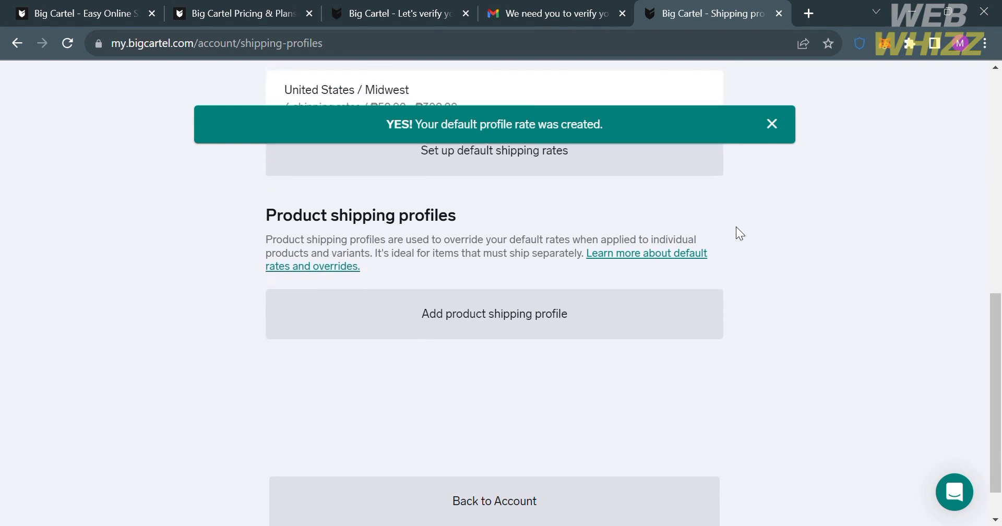
{"action": "scroll", "coordinate": [741, 233], "scroll_direction": "up", "scroll_amount": 5}
{"action": "scroll", "coordinate": [741, 234], "scroll_direction": "down", "scroll_amount": 4}
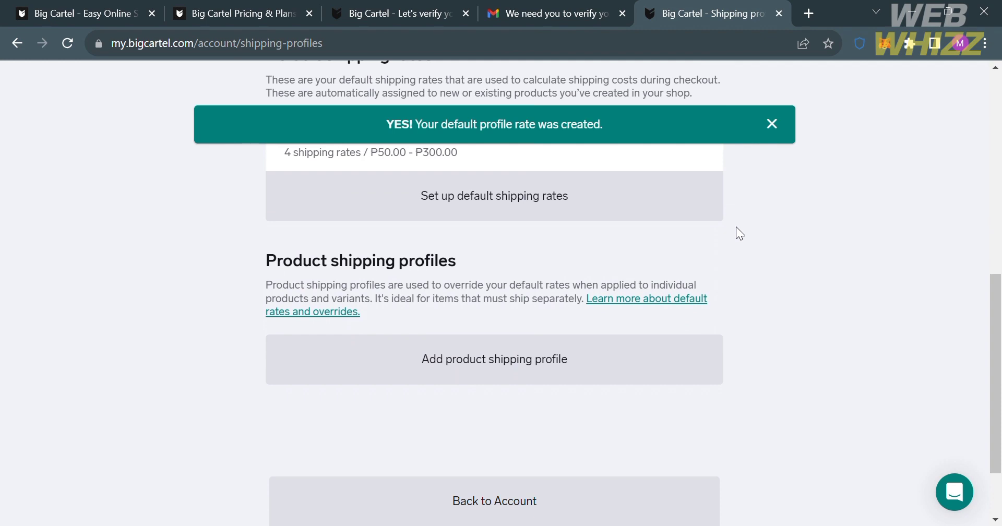
{"action": "left_click", "coordinate": [417, 384]}
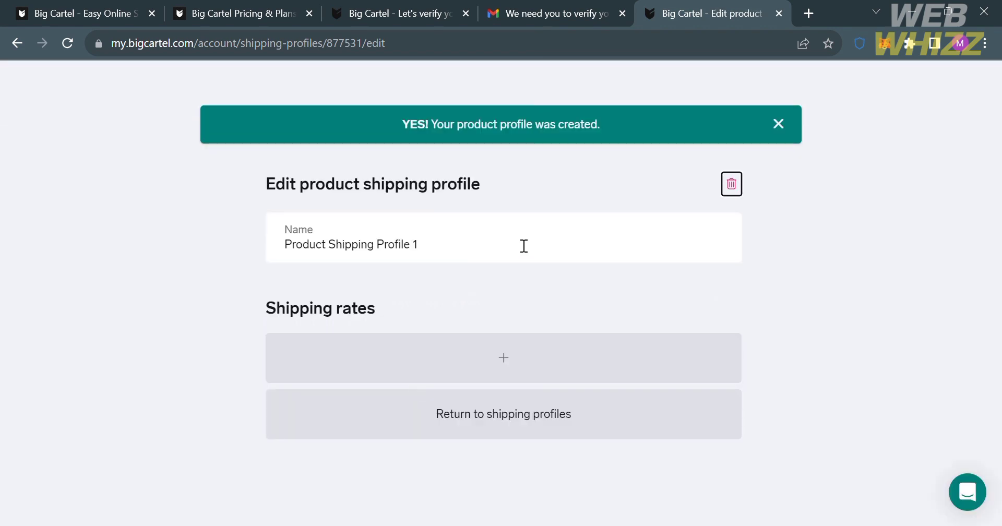
- Look over the new product profile's shipping rate form, cancel it and return to the shipping profiles
{"action": "left_click", "coordinate": [490, 372]}
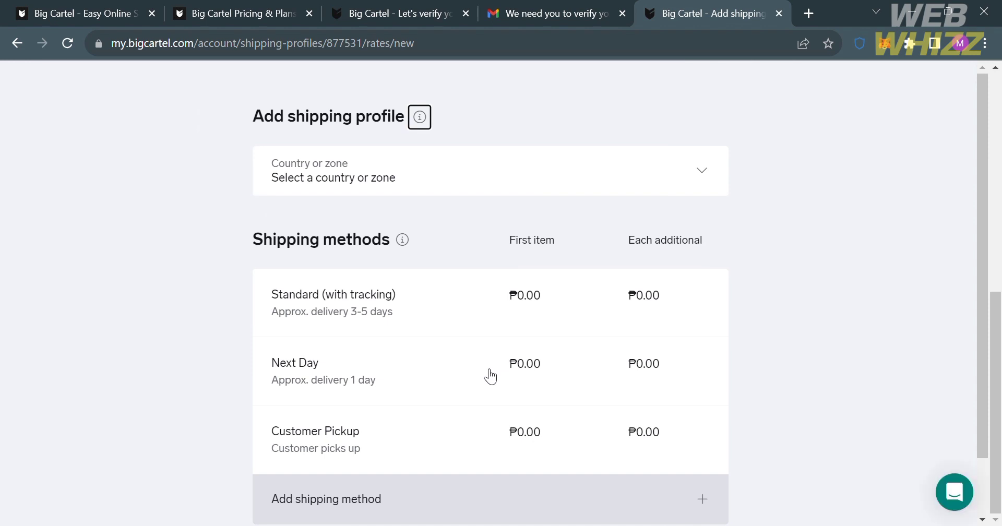
{"action": "scroll", "coordinate": [476, 361], "scroll_direction": "down", "scroll_amount": 2}
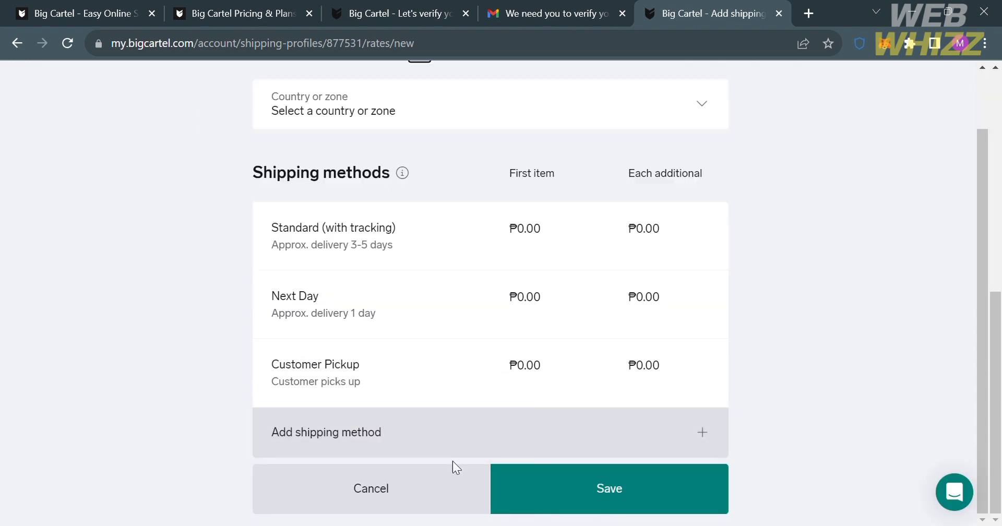
{"action": "scroll", "coordinate": [456, 467], "scroll_direction": "up", "scroll_amount": 1}
{"action": "scroll", "coordinate": [457, 466], "scroll_direction": "down", "scroll_amount": 1}
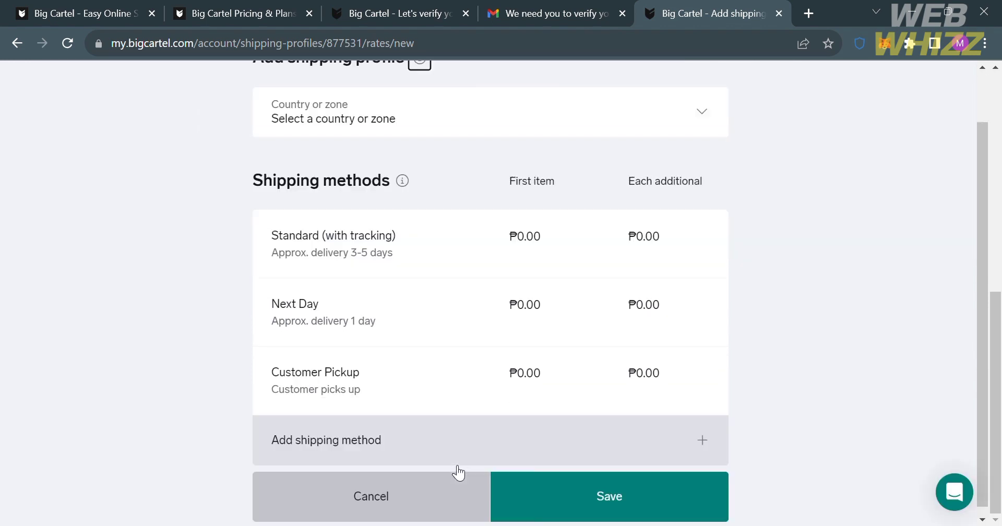
{"action": "left_click", "coordinate": [441, 491]}
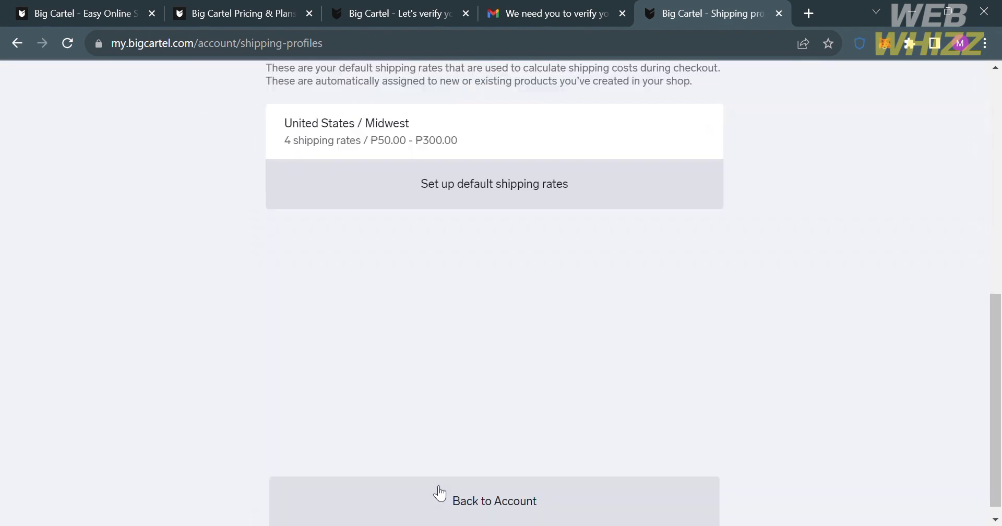
- Check the default rates and product profile on the Shipping profiles page and enable the Shipping profiles beta
{"action": "scroll", "coordinate": [501, 431], "scroll_direction": "up", "scroll_amount": 8}
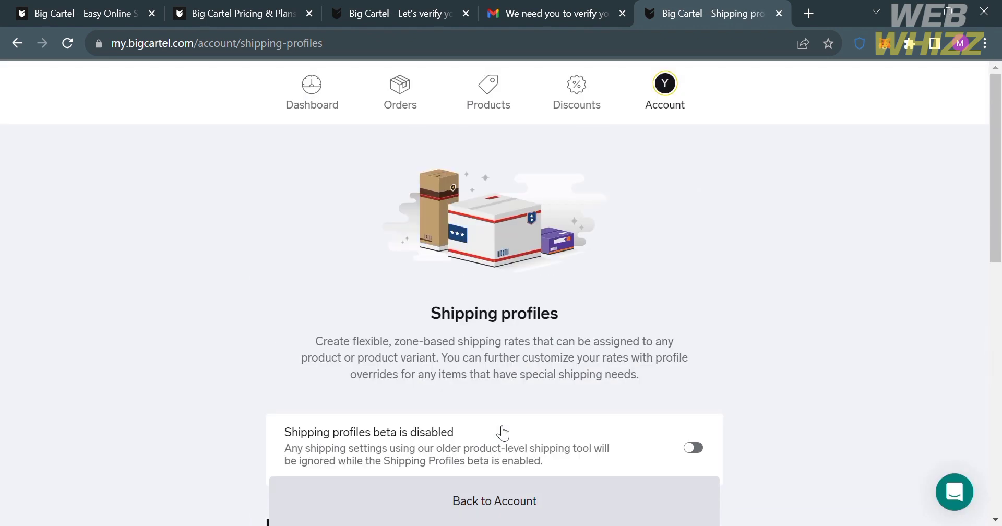
{"action": "scroll", "coordinate": [502, 433], "scroll_direction": "down", "scroll_amount": 9}
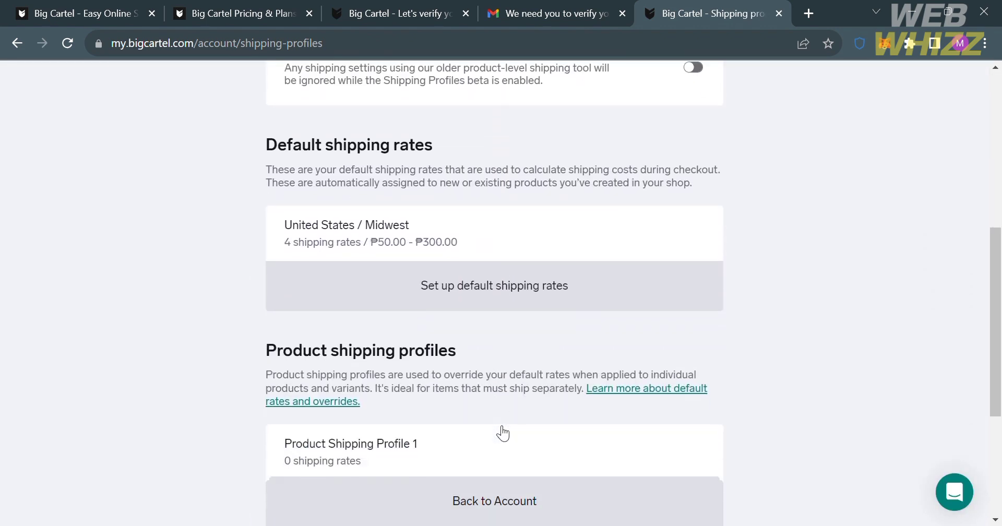
{"action": "scroll", "coordinate": [502, 433], "scroll_direction": "up", "scroll_amount": 9}
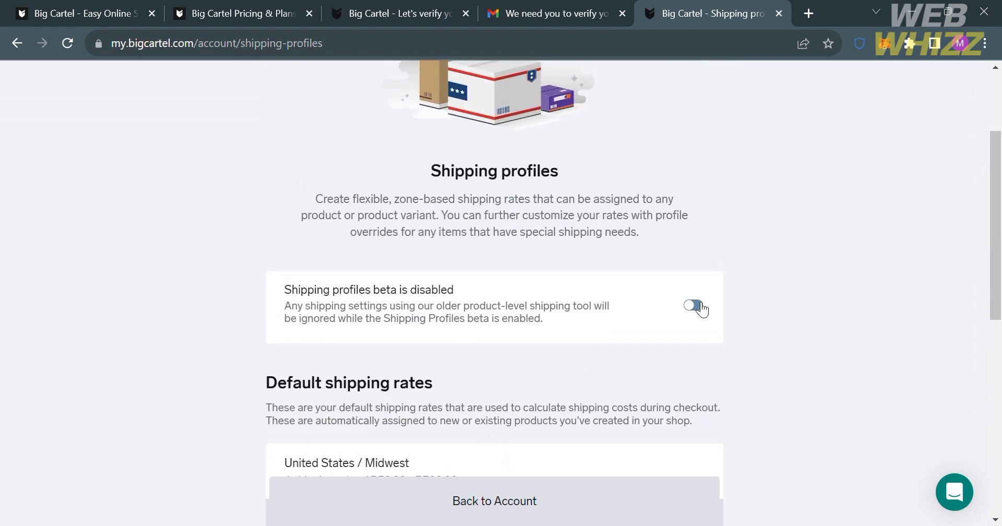
{"action": "left_click", "coordinate": [700, 307]}
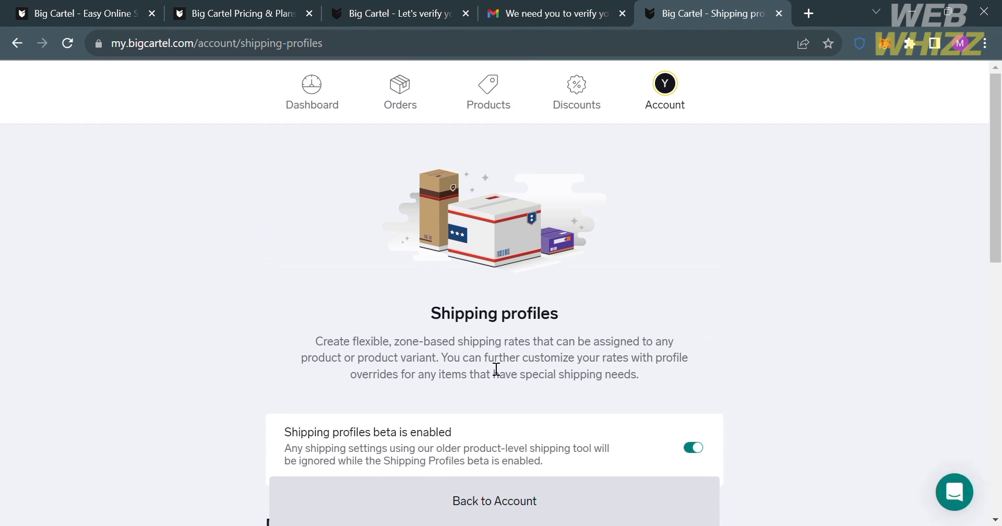
- Return to the dashboard and review the remaining items of the Getting started checklist
{"action": "scroll", "coordinate": [487, 361], "scroll_direction": "down", "scroll_amount": 2}
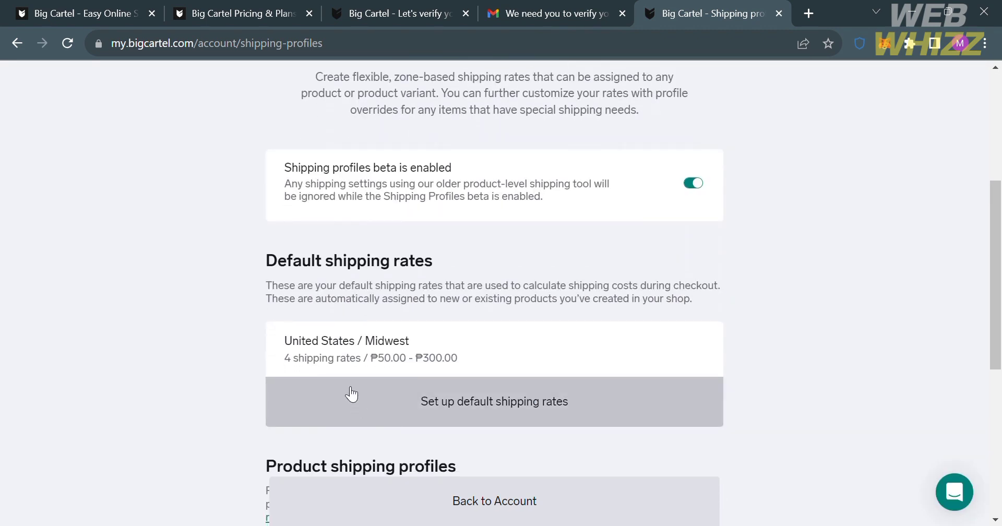
{"action": "scroll", "coordinate": [433, 375], "scroll_direction": "up", "scroll_amount": 5}
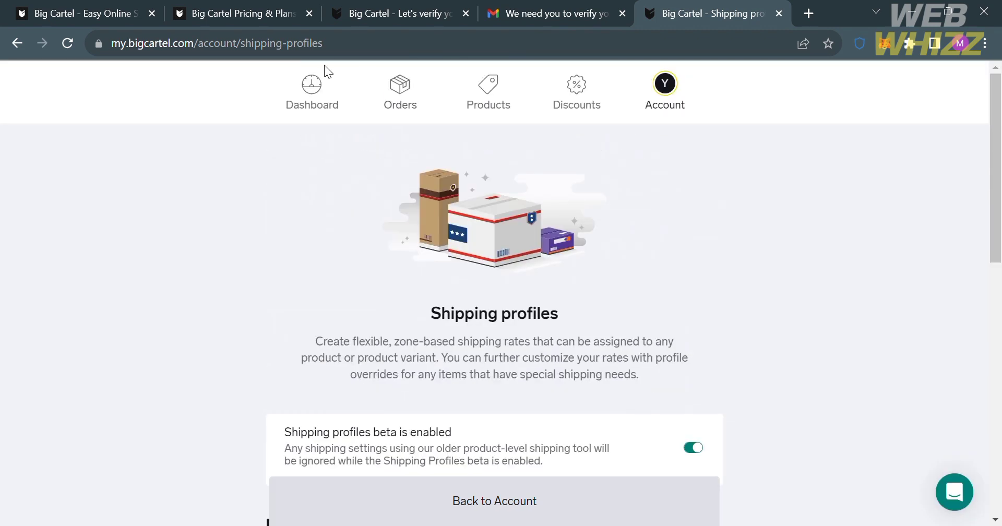
{"action": "left_click", "coordinate": [318, 94]}
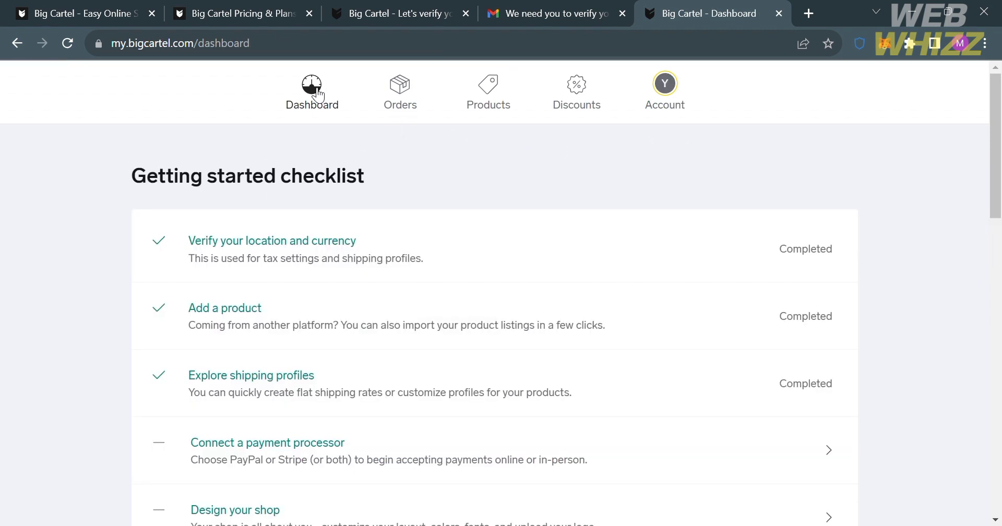
{"action": "scroll", "coordinate": [362, 425], "scroll_direction": "down", "scroll_amount": 3}
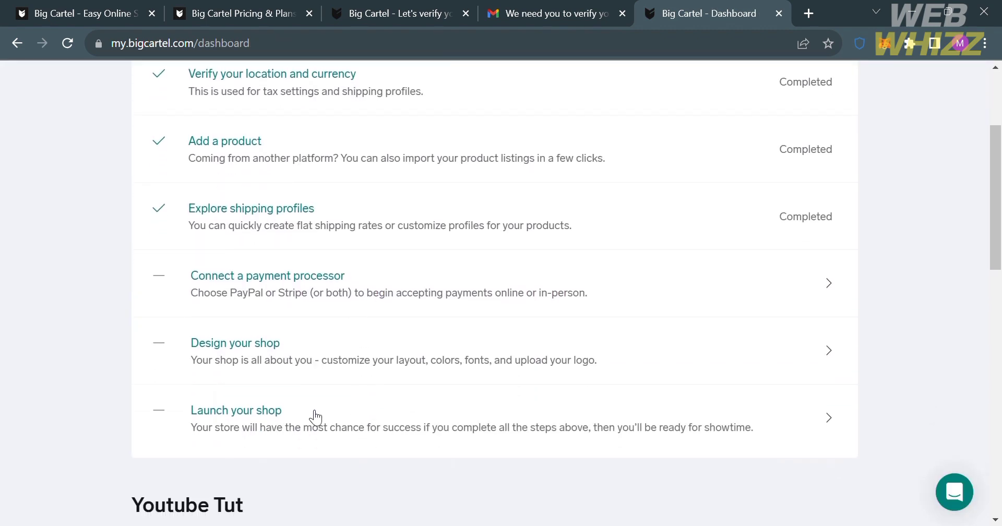
{"action": "scroll", "coordinate": [315, 416], "scroll_direction": "up", "scroll_amount": 3}
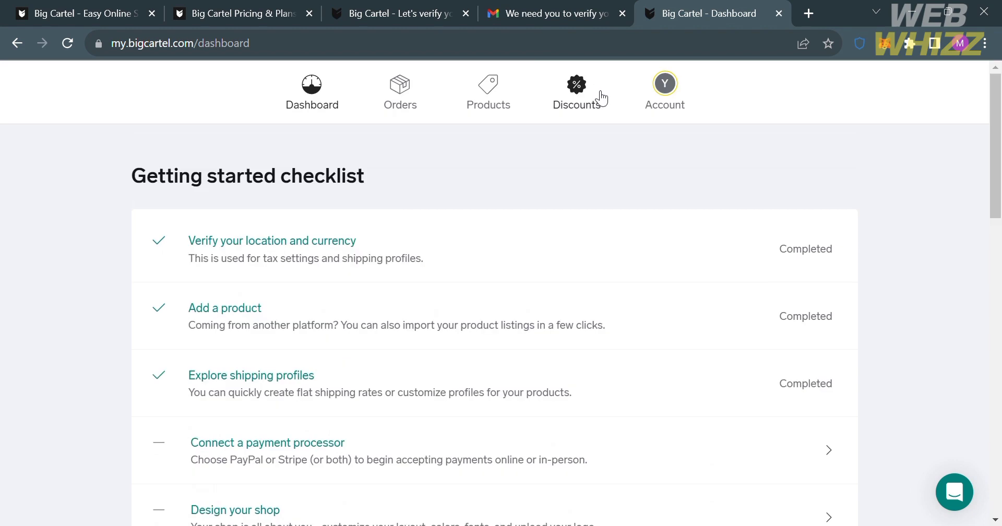